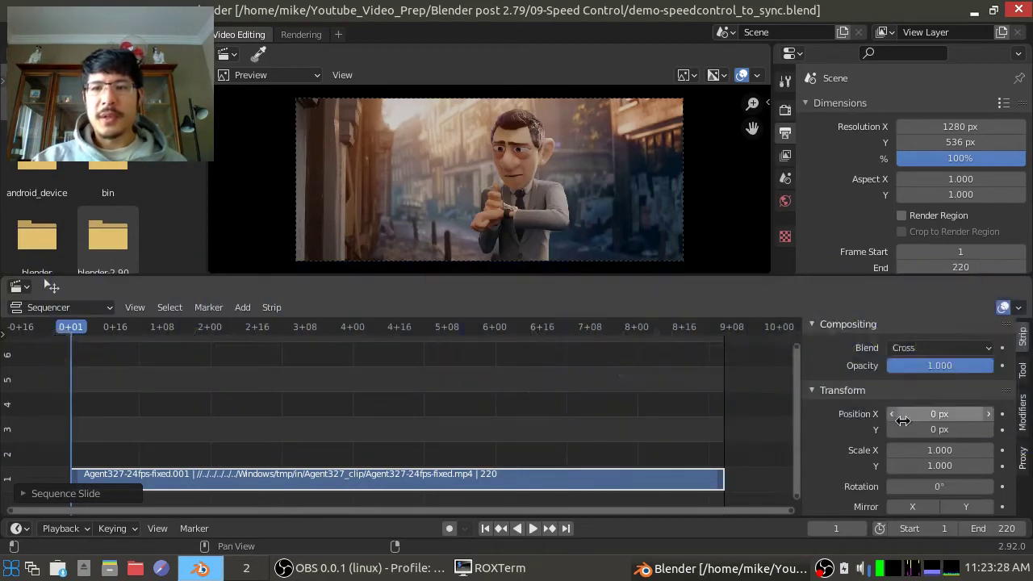
- Play back the 24fps clip, then return the playhead to frame 1
{"action": "scroll", "coordinate": [901, 419], "scroll_direction": "down", "scroll_amount": 5}
{"action": "scroll", "coordinate": [901, 420], "scroll_direction": "down", "scroll_amount": 4}
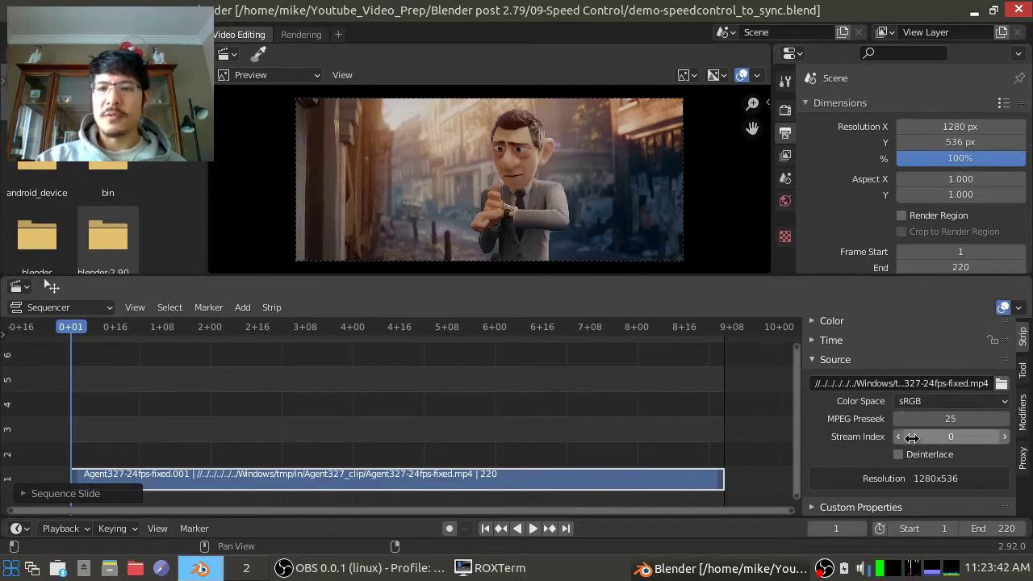
{"action": "scroll", "coordinate": [907, 447], "scroll_direction": "up", "scroll_amount": 5}
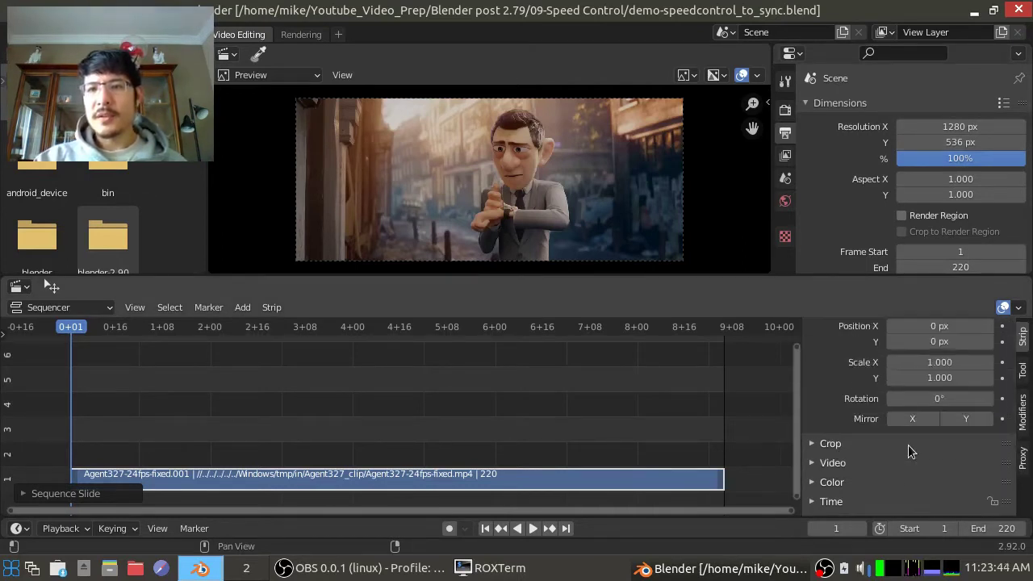
{"action": "scroll", "coordinate": [907, 448], "scroll_direction": "up", "scroll_amount": 2}
{"action": "scroll", "coordinate": [907, 448], "scroll_direction": "up", "scroll_amount": 2}
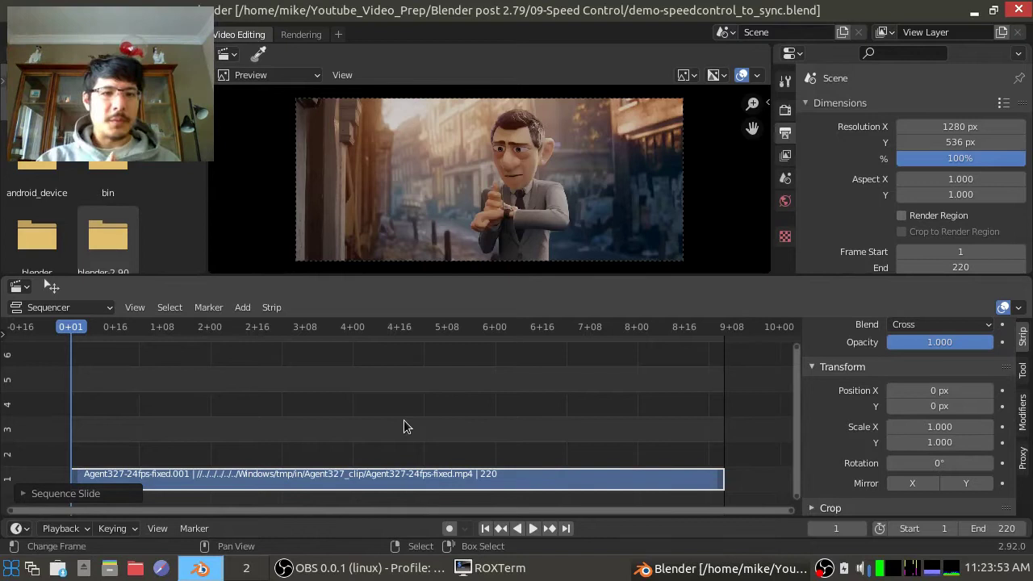
{"action": "left_click", "coordinate": [532, 528]}
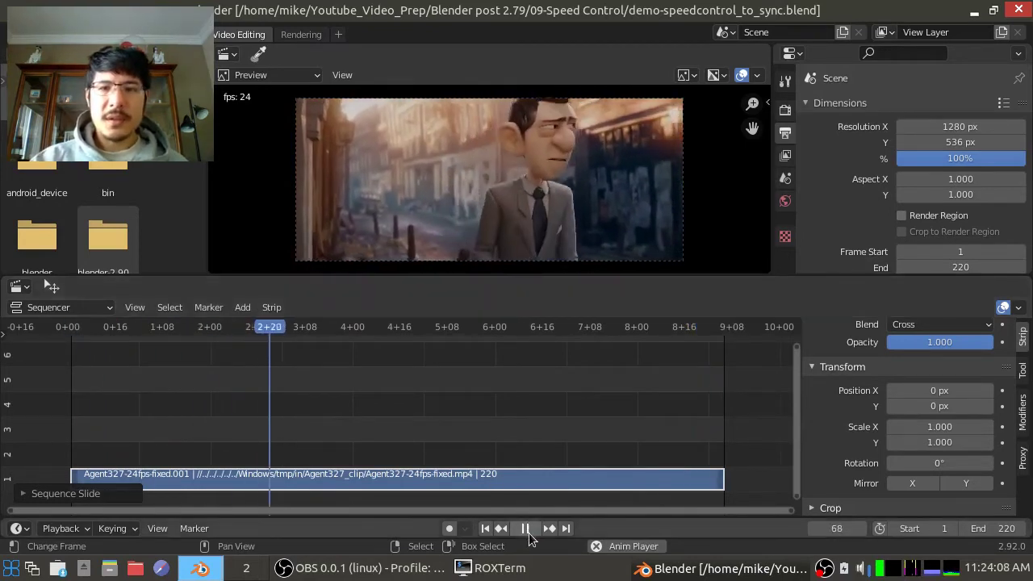
{"action": "left_click", "coordinate": [525, 527]}
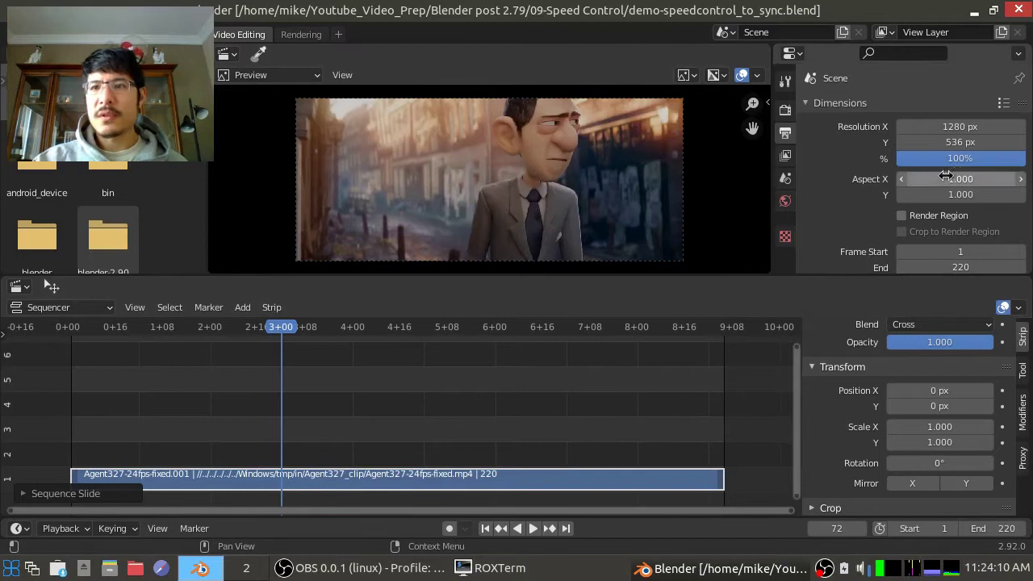
{"action": "scroll", "coordinate": [933, 193], "scroll_direction": "down", "scroll_amount": 3}
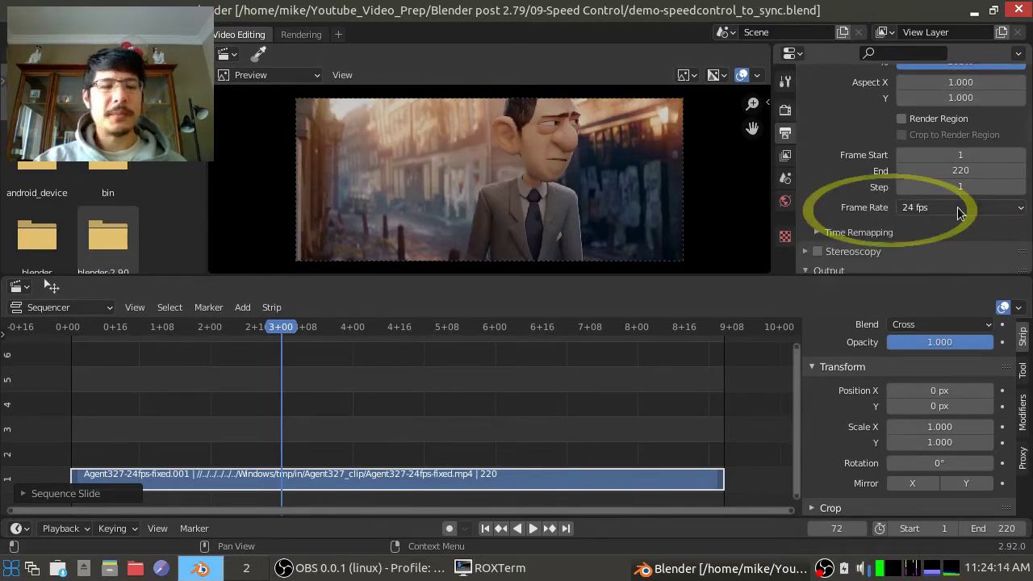
{"action": "left_click", "coordinate": [484, 529]}
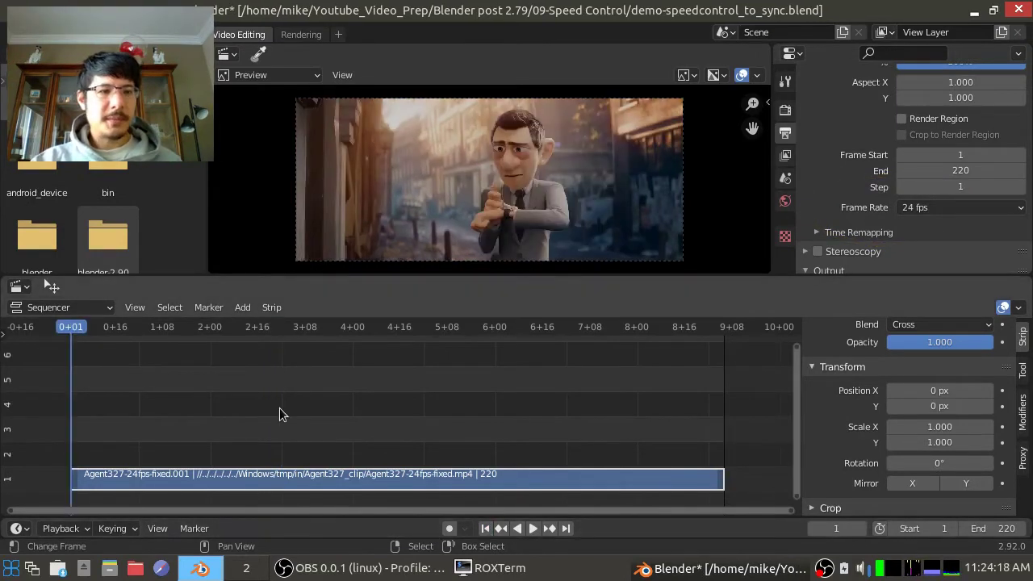
- Add Agent327-12fps-fixed.mp4 as a movie strip in channel 2
{"action": "left_click", "coordinate": [243, 307]}
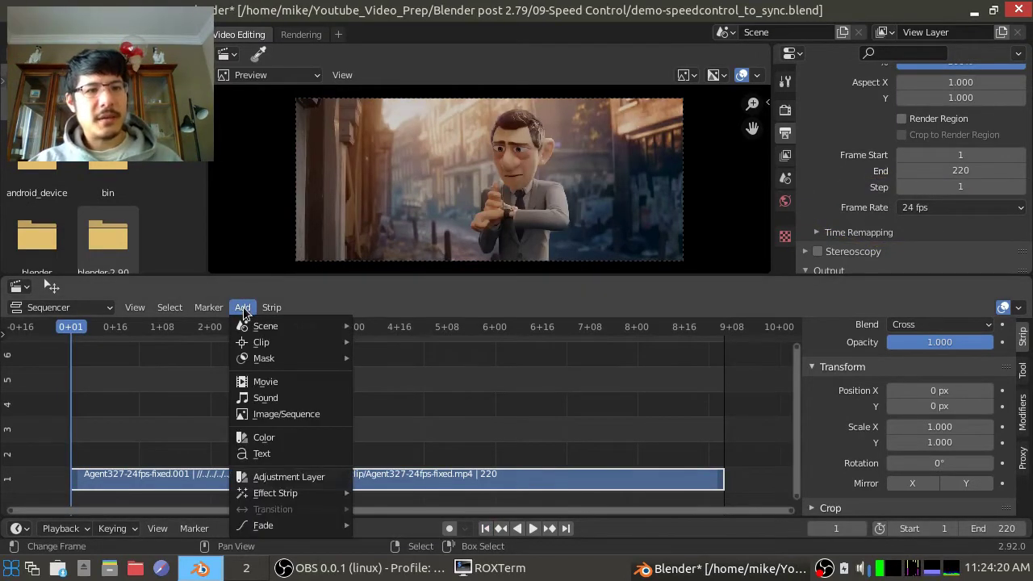
{"action": "left_click", "coordinate": [270, 381]}
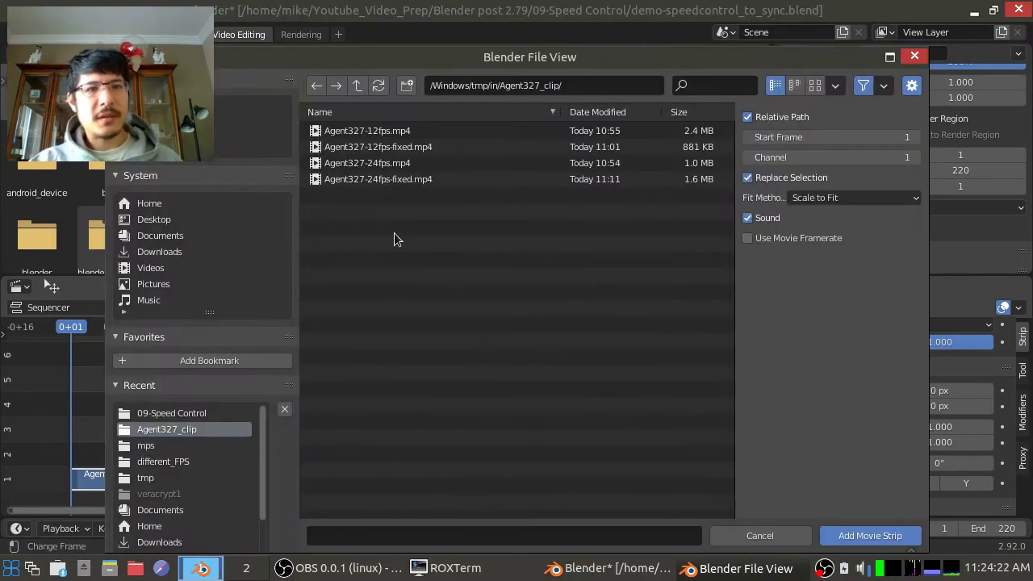
{"action": "double_click", "coordinate": [394, 148]}
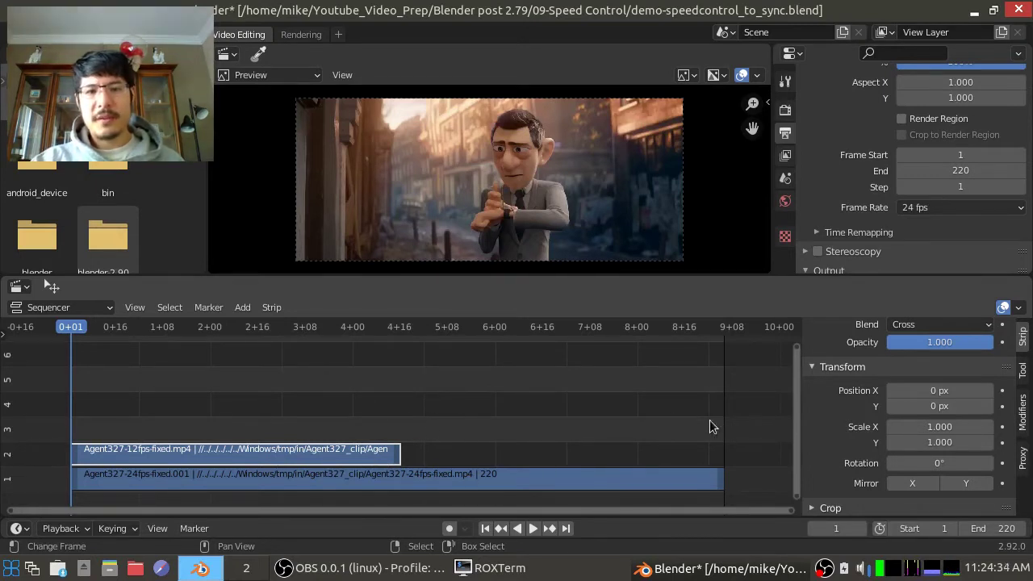
{"action": "left_click", "coordinate": [446, 482]}
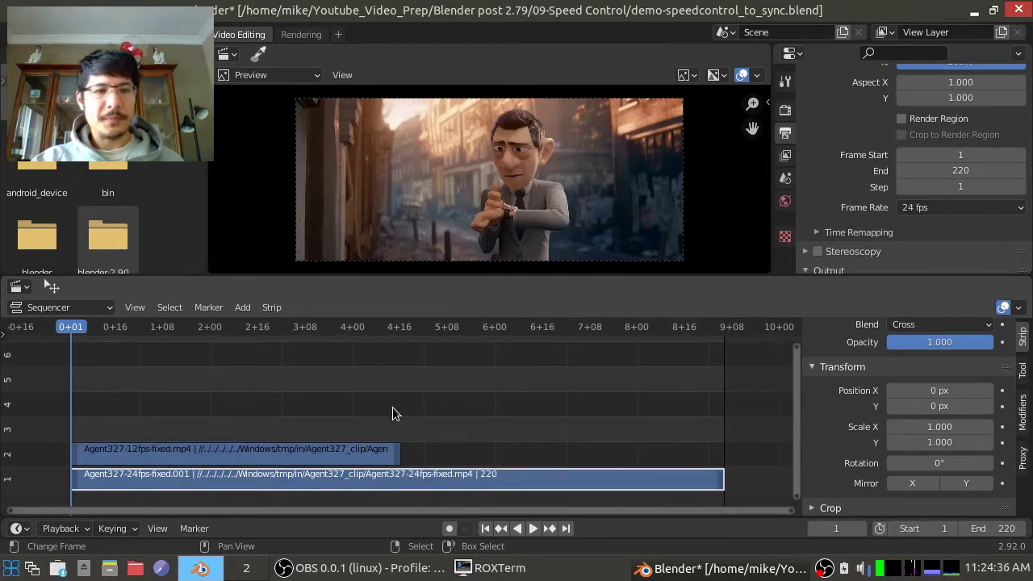
{"action": "left_click", "coordinate": [103, 454]}
{"action": "key", "text": "space"}
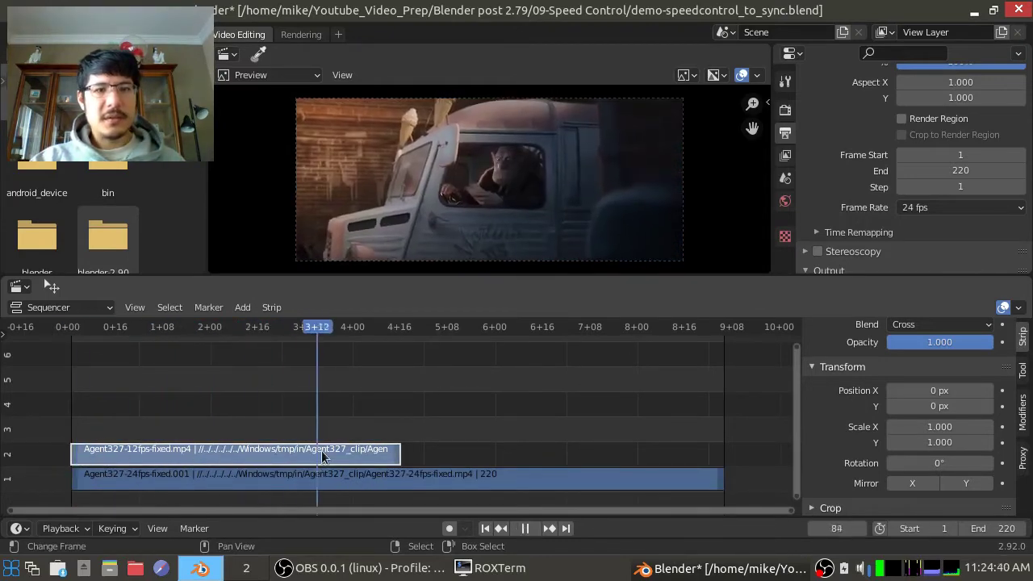
{"action": "left_click_drag", "start_coordinate": [401, 458], "coordinate": [198, 456]}
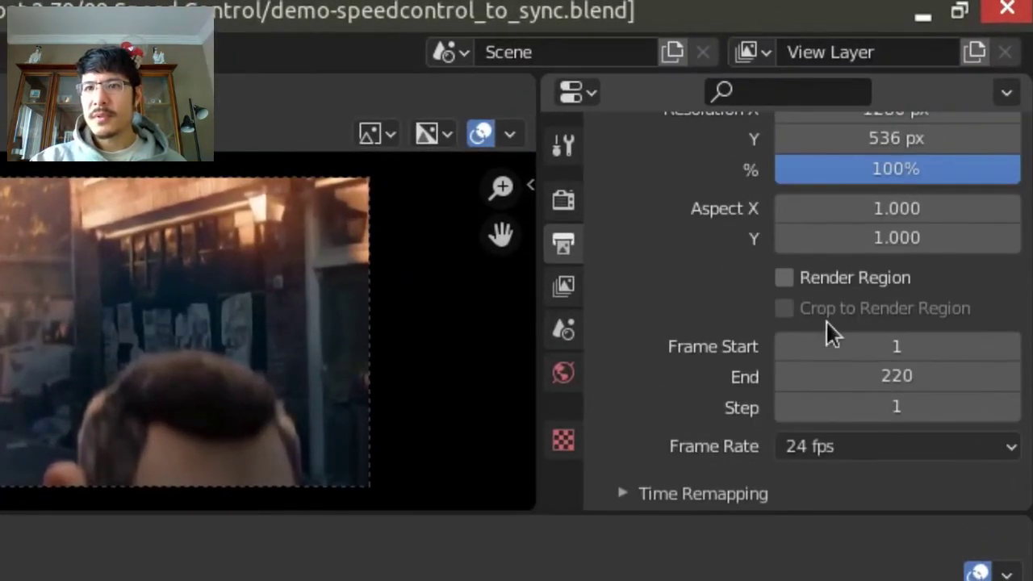
- Double the output Resolution Y from 536 to 1072 px by appending *2
{"action": "scroll", "coordinate": [825, 319], "scroll_direction": "up", "scroll_amount": 3}
{"action": "left_click", "coordinate": [564, 249]}
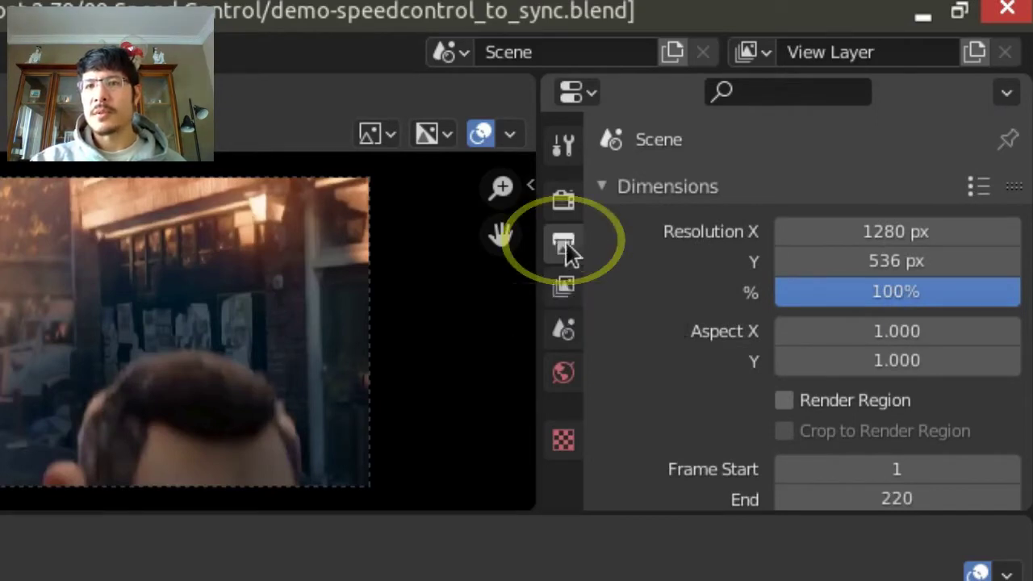
{"action": "left_click", "coordinate": [968, 264]}
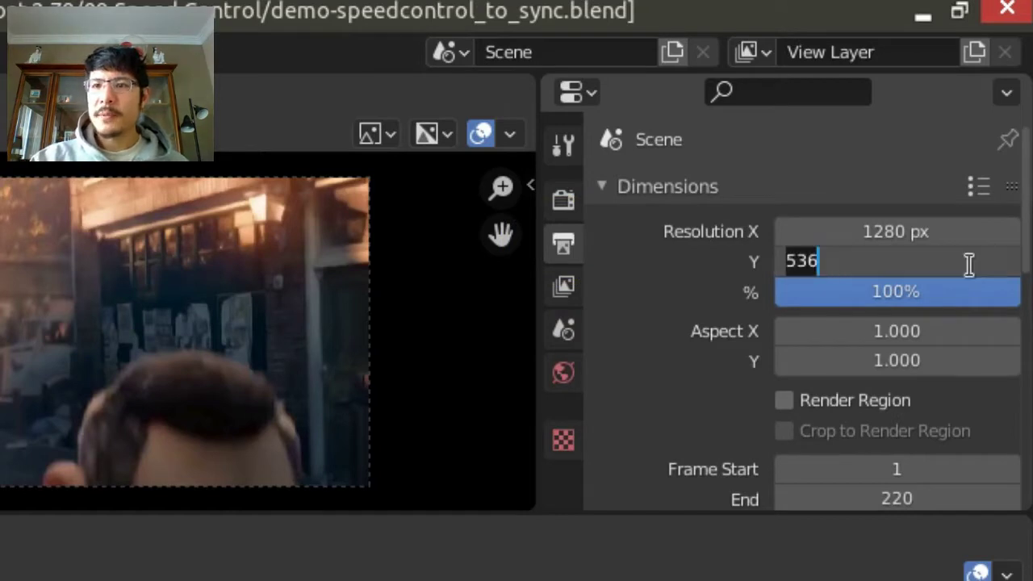
{"action": "left_click", "coordinate": [953, 262]}
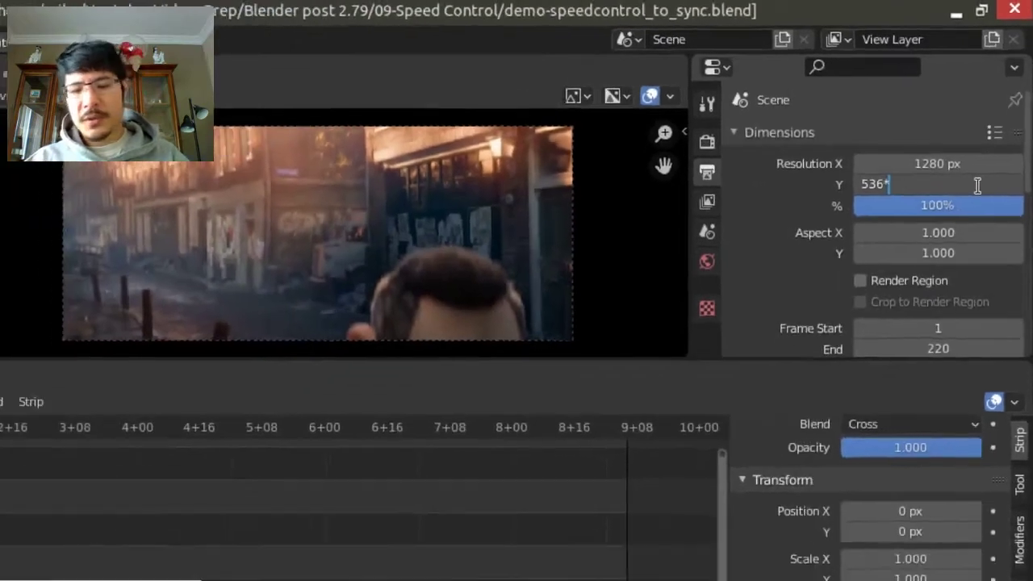
{"action": "type", "text": "*2"}
{"action": "key", "text": "Return"}
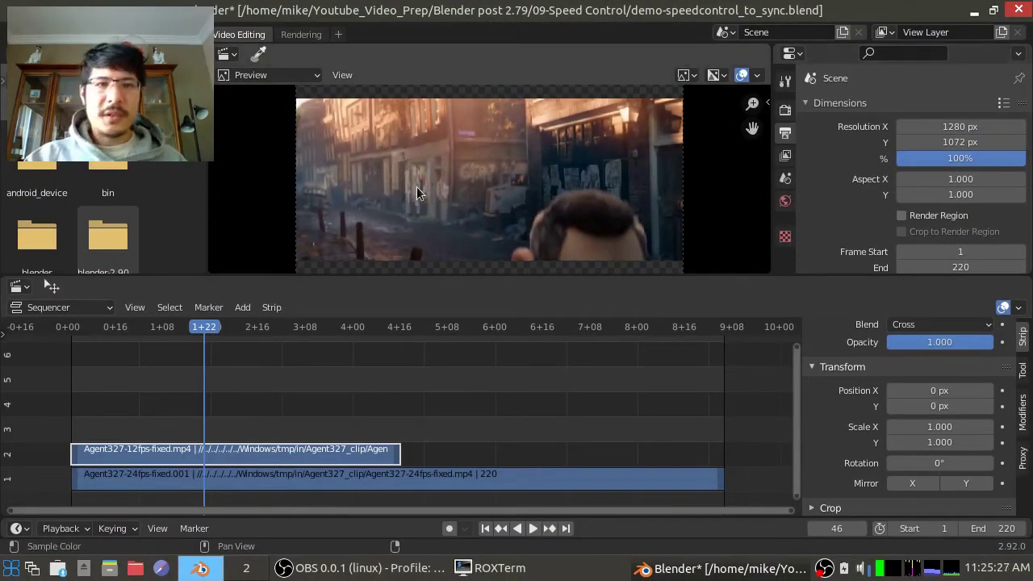
- Enlarge the preview to show the full 1280×1072 frame and go to frame 162
{"action": "scroll", "coordinate": [416, 192], "scroll_direction": "down", "scroll_amount": 4}
{"action": "scroll", "coordinate": [416, 192], "scroll_direction": "down", "scroll_amount": 3}
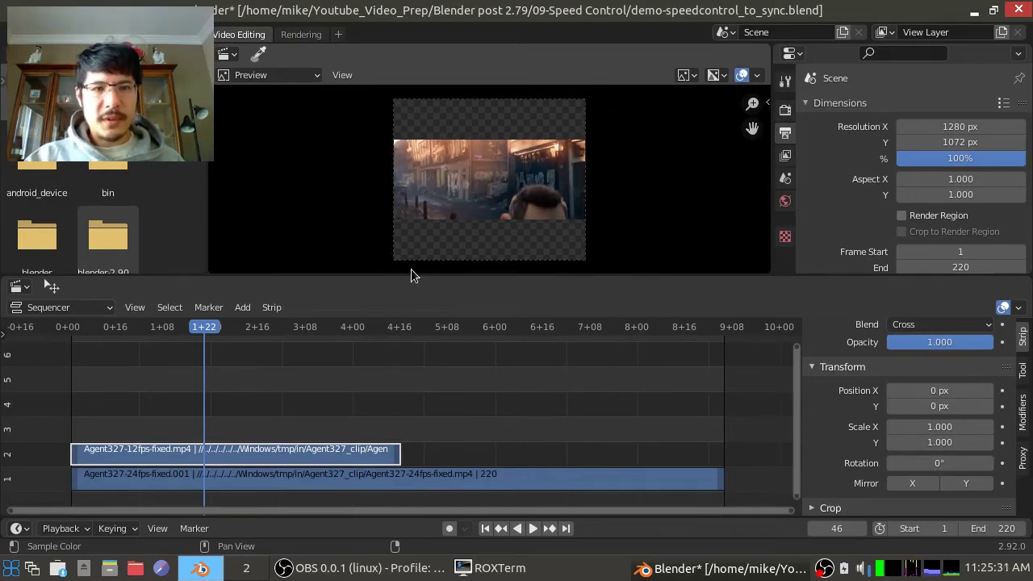
{"action": "left_click_drag", "start_coordinate": [413, 275], "coordinate": [409, 318]}
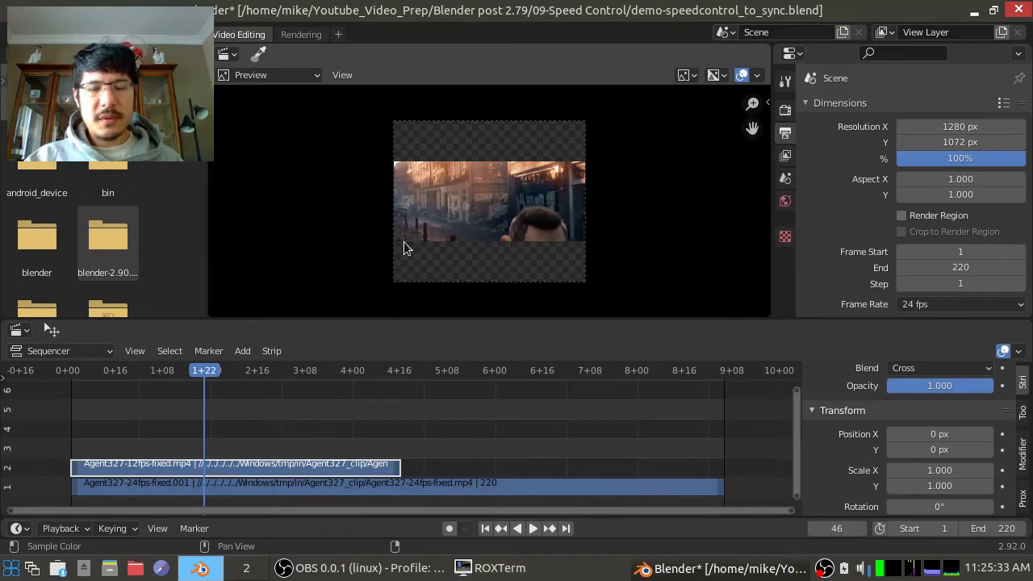
{"action": "scroll", "coordinate": [407, 250], "scroll_direction": "up", "scroll_amount": 2}
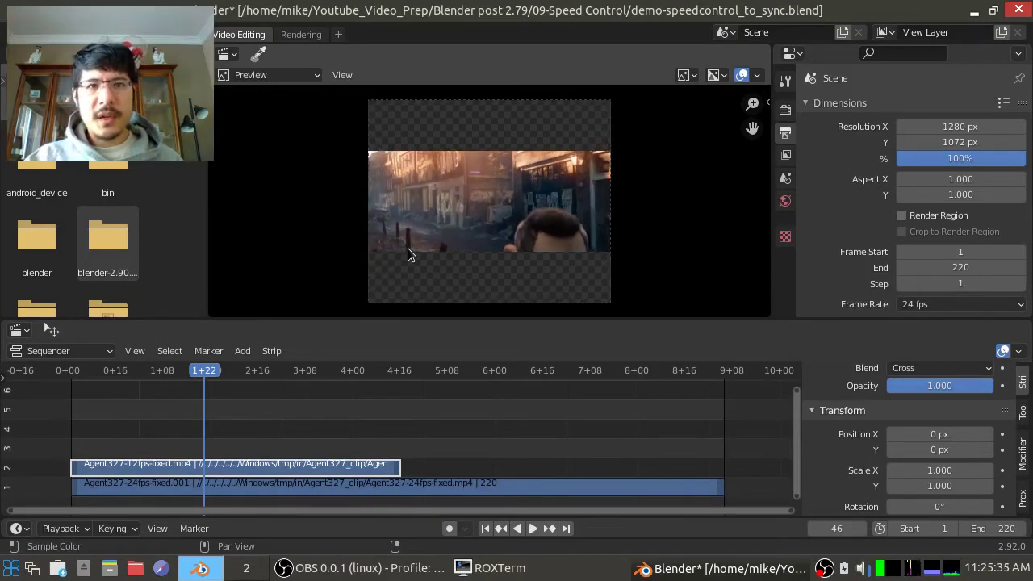
{"action": "scroll", "coordinate": [407, 250], "scroll_direction": "up", "scroll_amount": 1}
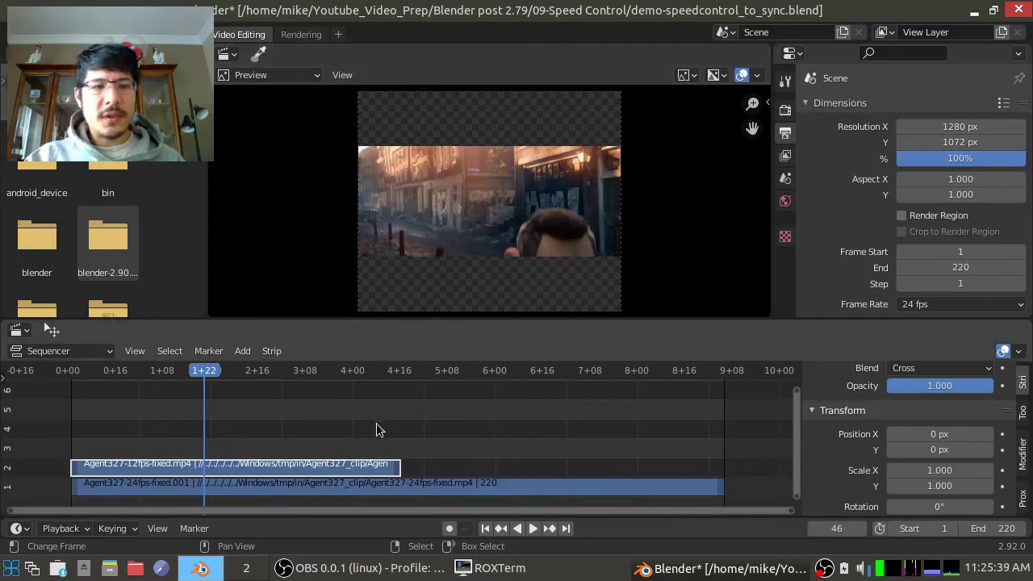
{"action": "left_click", "coordinate": [549, 425]}
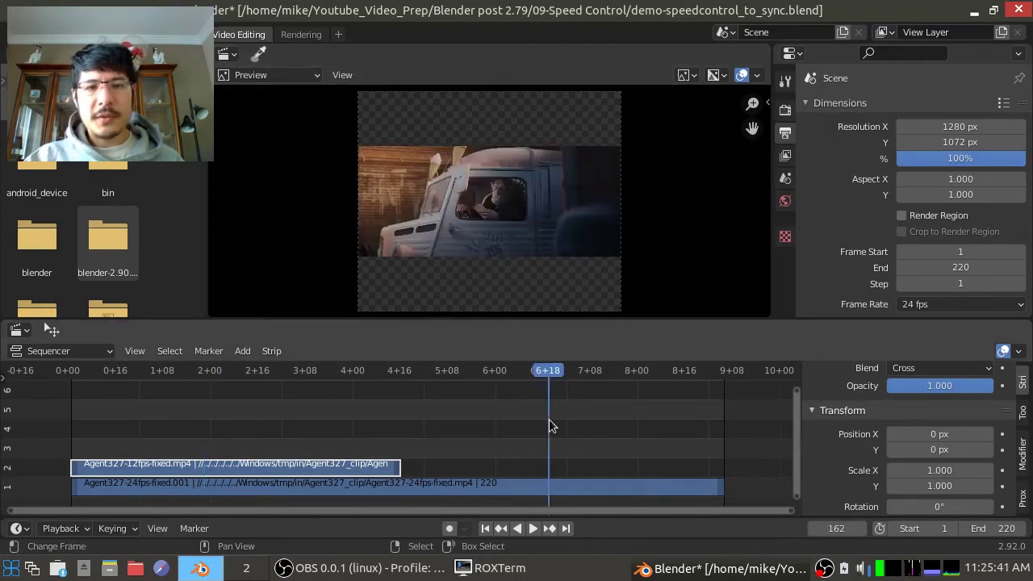
- Select the 24fps strip and lower its Transform Position Y to -270 px
{"action": "left_click", "coordinate": [569, 494]}
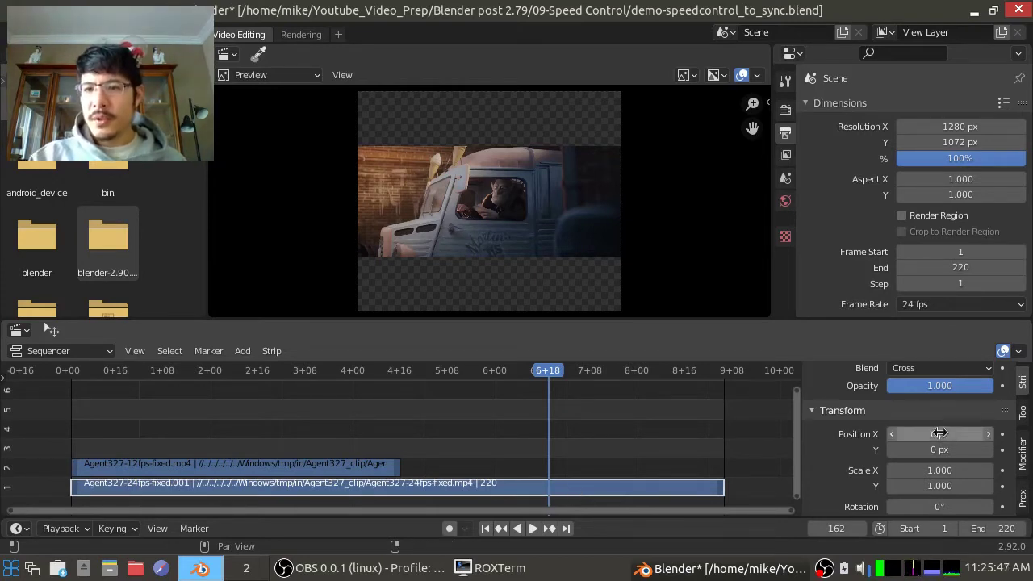
{"action": "scroll", "coordinate": [952, 456], "scroll_direction": "down", "scroll_amount": 1}
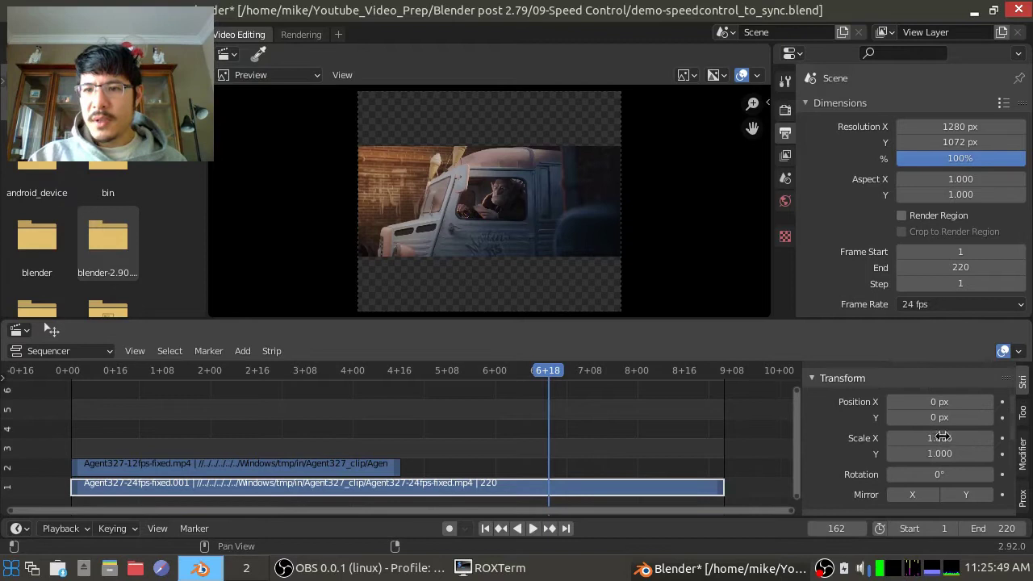
{"action": "left_click_drag", "start_coordinate": [951, 419], "coordinate": [841, 413]}
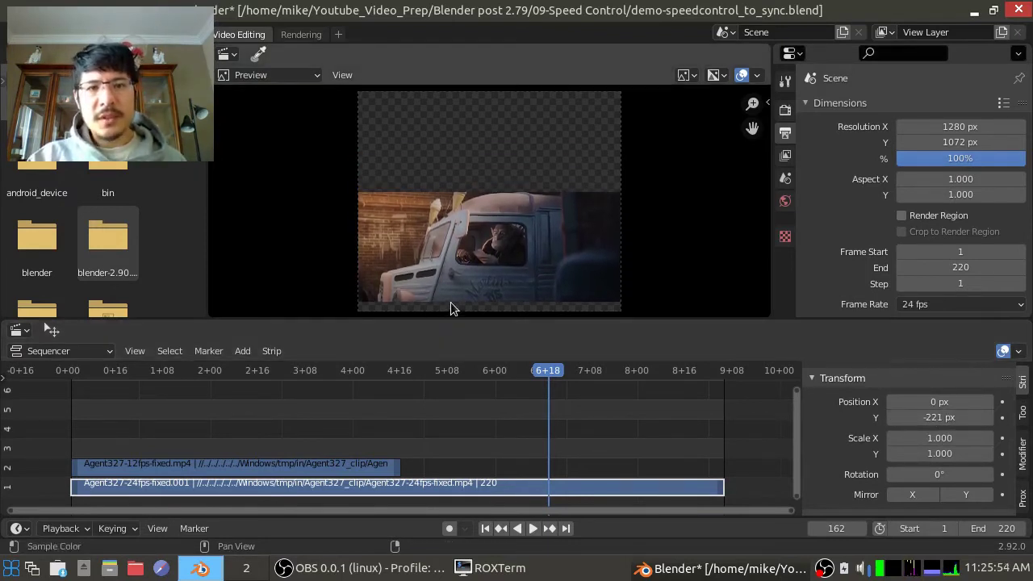
{"action": "scroll", "coordinate": [450, 306], "scroll_direction": "up", "scroll_amount": 4}
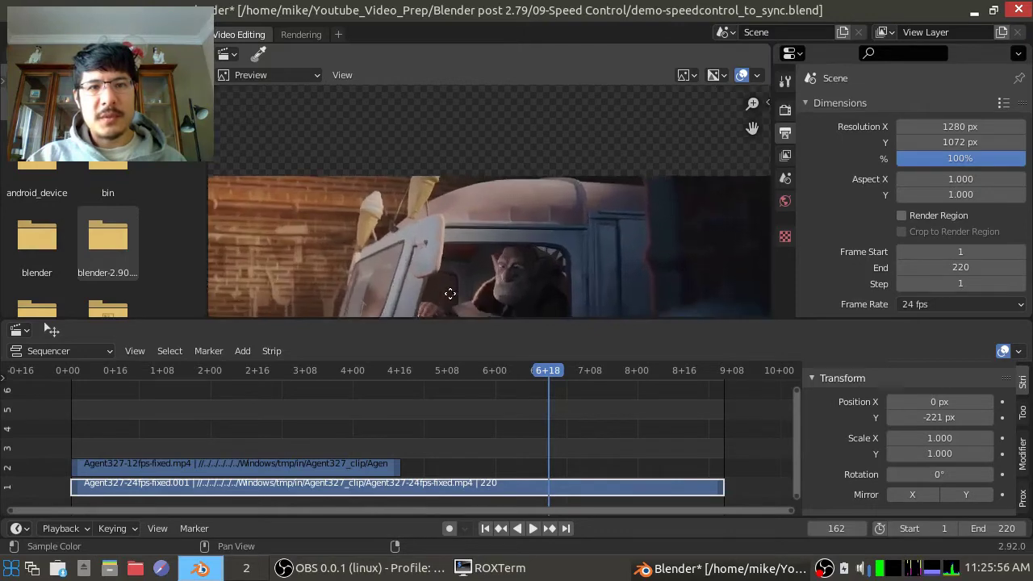
{"action": "middle_click_drag", "start_coordinate": [452, 293], "coordinate": [480, 86]}
{"action": "scroll", "coordinate": [431, 192], "scroll_direction": "up", "scroll_amount": 1}
{"action": "middle_click_drag", "start_coordinate": [431, 191], "coordinate": [519, 180]}
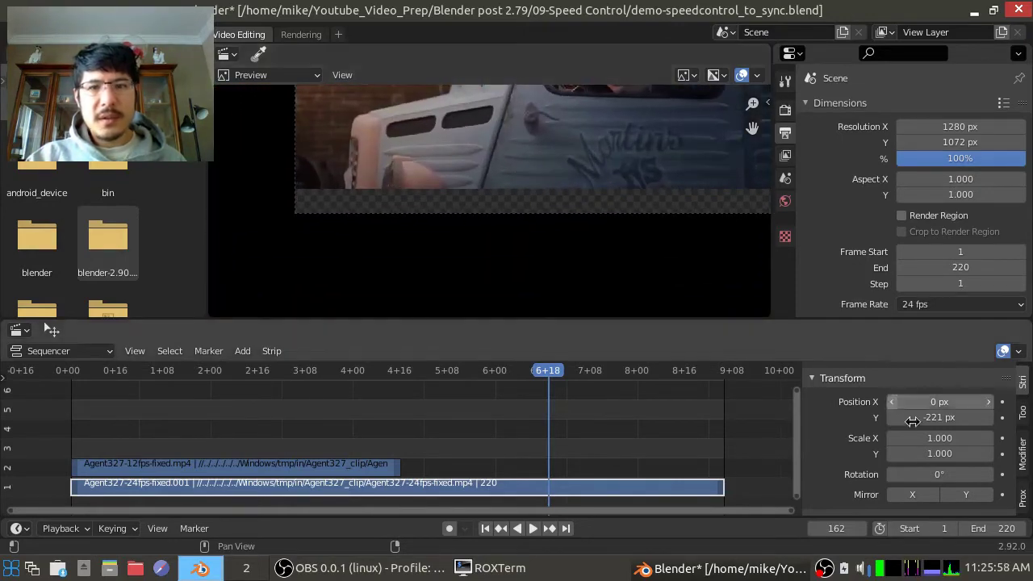
{"action": "left_click_drag", "start_coordinate": [938, 417], "coordinate": [908, 417]}
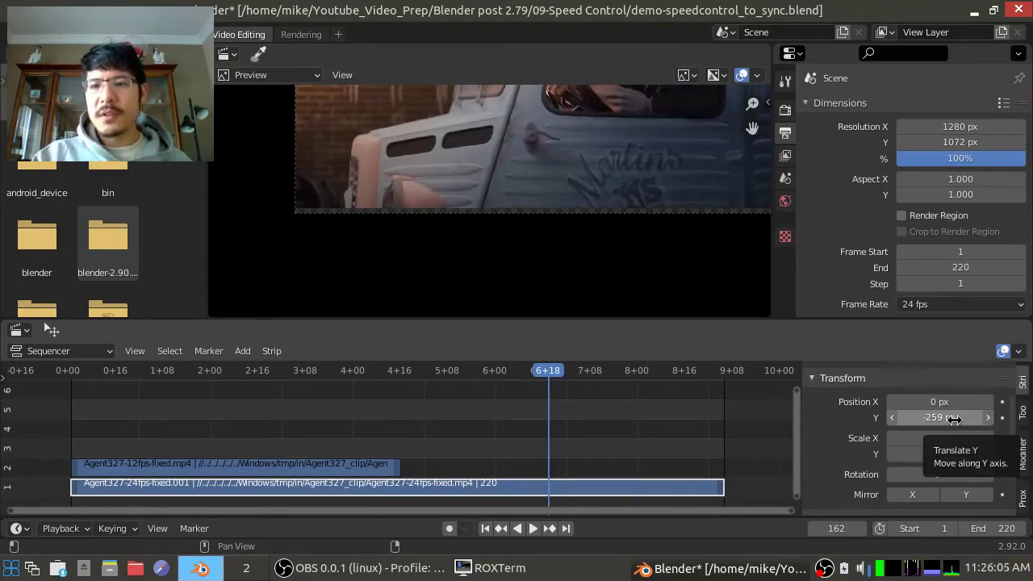
{"action": "left_click_drag", "start_coordinate": [952, 417], "coordinate": [943, 417]}
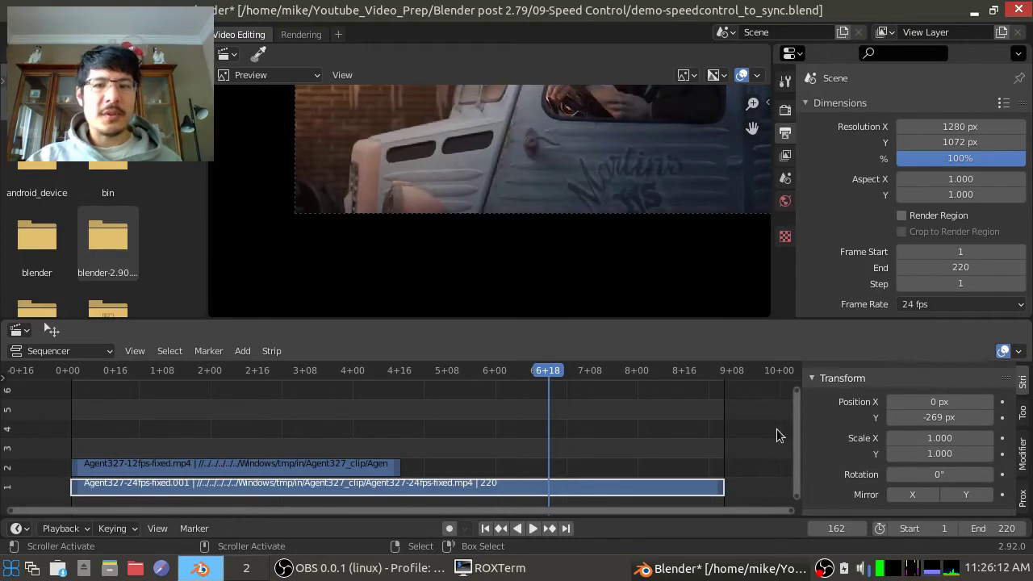
{"action": "left_click", "coordinate": [892, 417]}
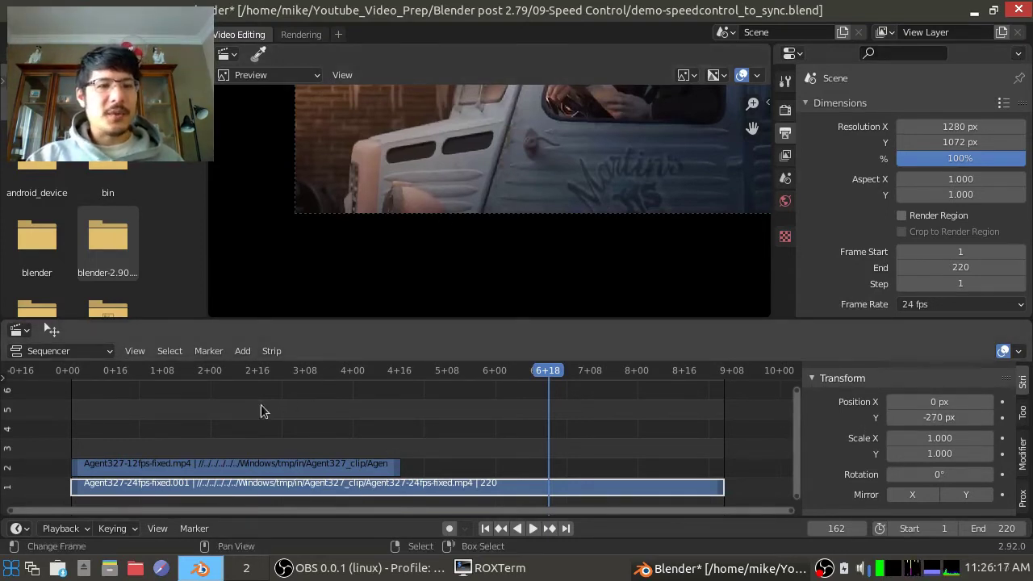
- At frame 54, raise the 12fps strip's Transform Position Y to 268 px
{"action": "left_click", "coordinate": [228, 425]}
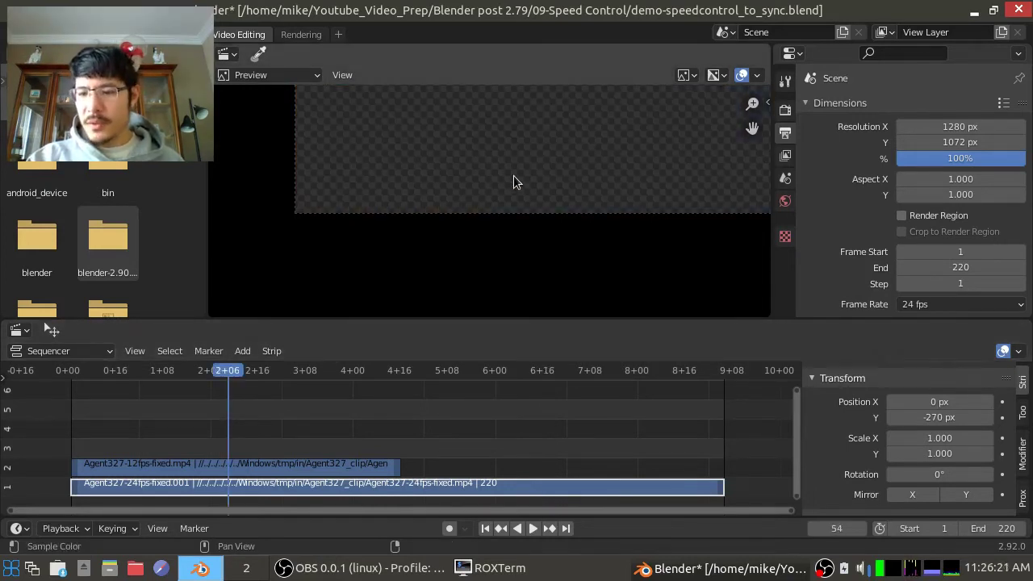
{"action": "key", "text": "Home"}
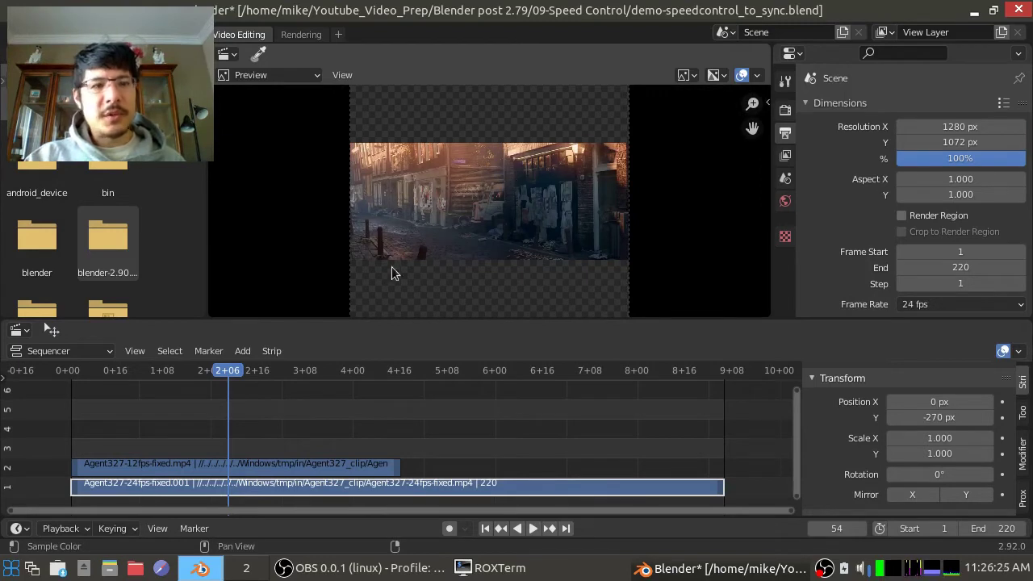
{"action": "left_click", "coordinate": [271, 467]}
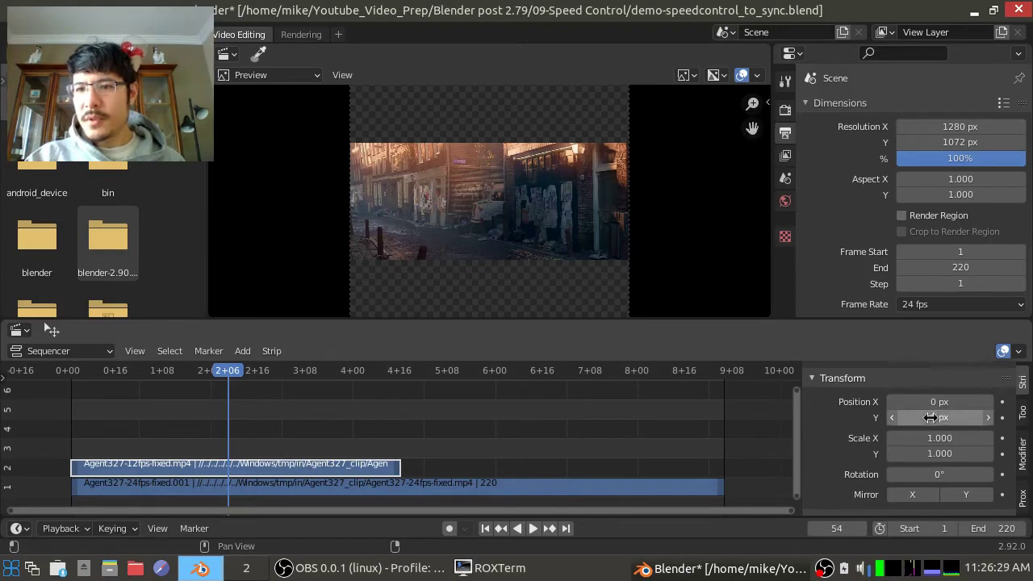
{"action": "left_click_drag", "start_coordinate": [920, 416], "coordinate": [1029, 416]}
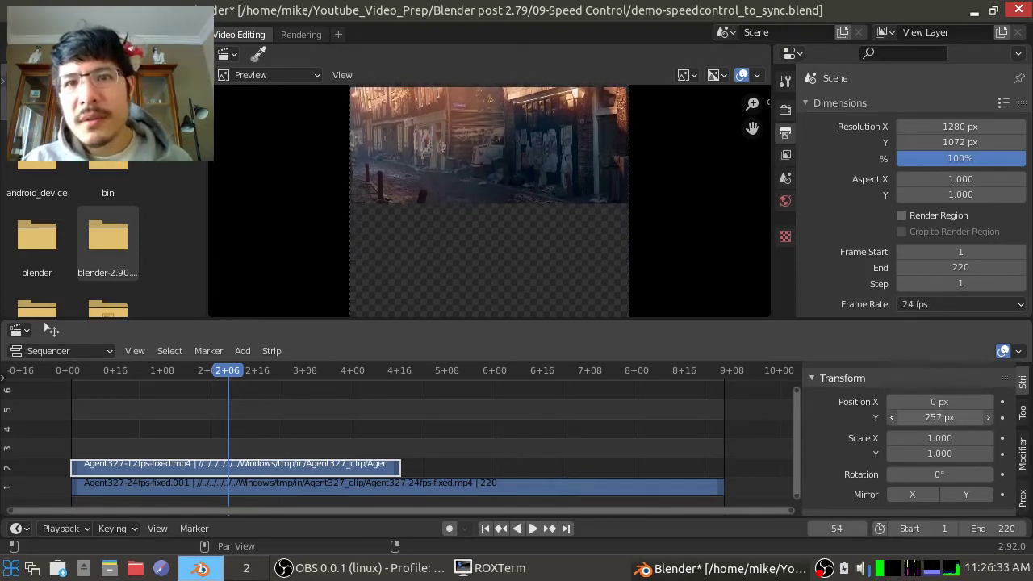
{"action": "scroll", "coordinate": [532, 97], "scroll_direction": "up", "scroll_amount": 3}
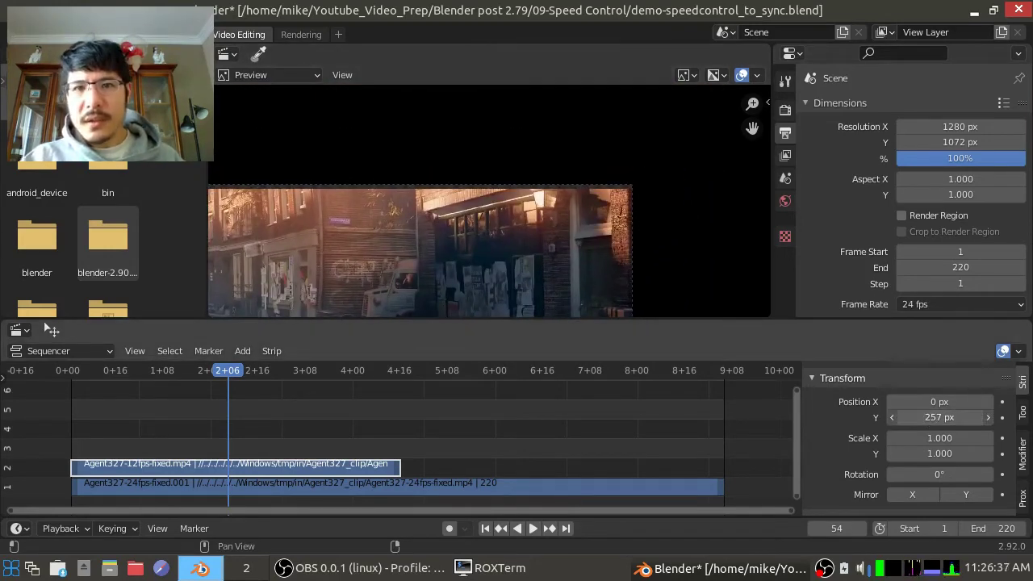
{"action": "left_click_drag", "start_coordinate": [920, 416], "coordinate": [929, 416]}
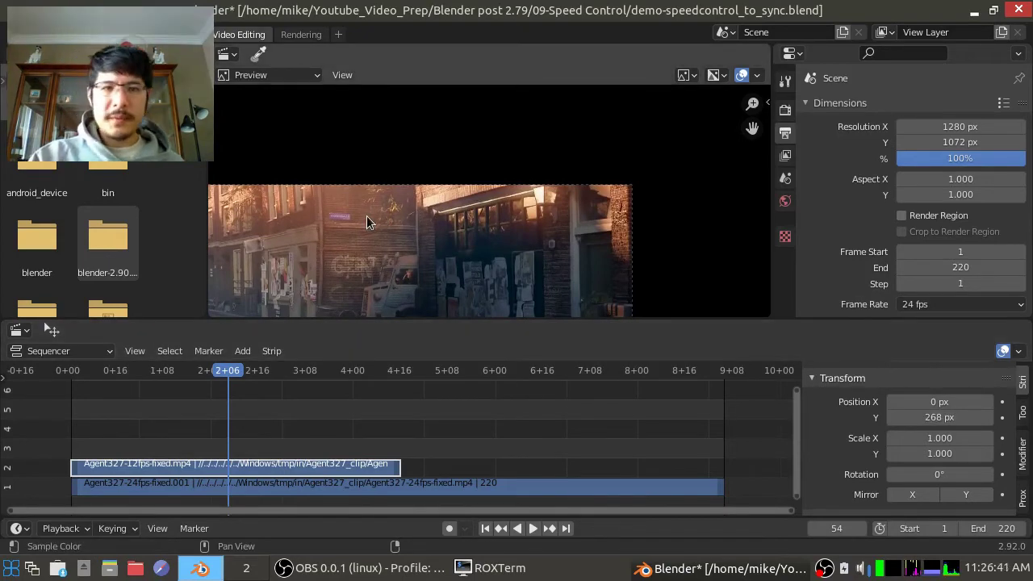
{"action": "key", "text": "Home"}
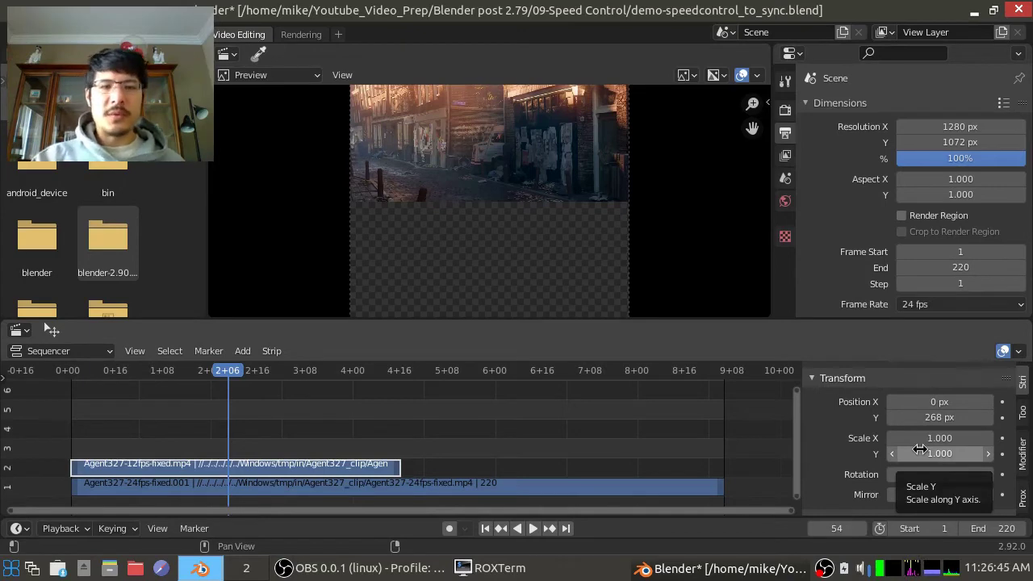
- Set the 12fps strip's Compositing Blend mode to Over Drop
{"action": "scroll", "coordinate": [920, 450], "scroll_direction": "up", "scroll_amount": 3}
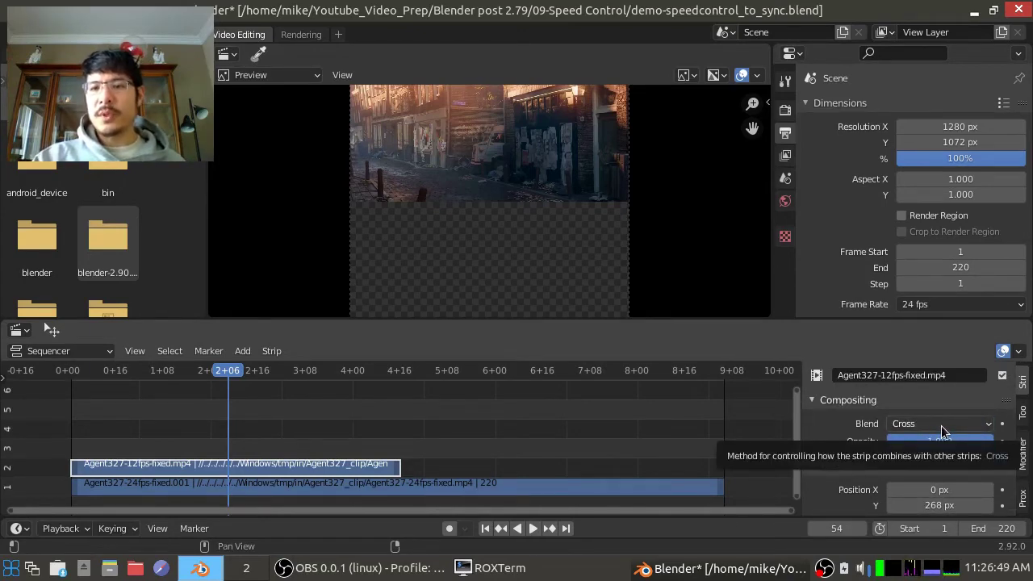
{"action": "left_click", "coordinate": [959, 426]}
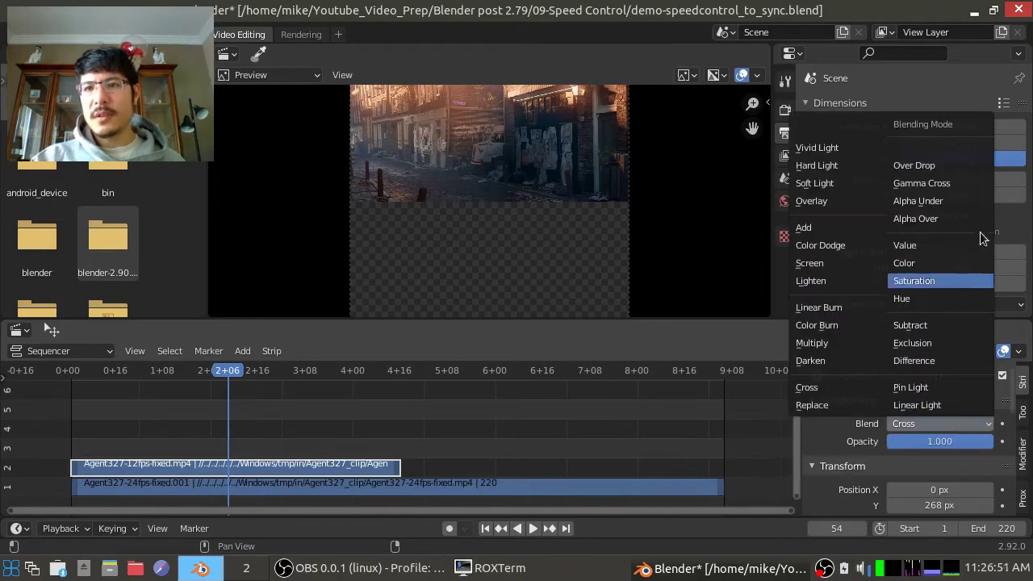
{"action": "left_click", "coordinate": [939, 167]}
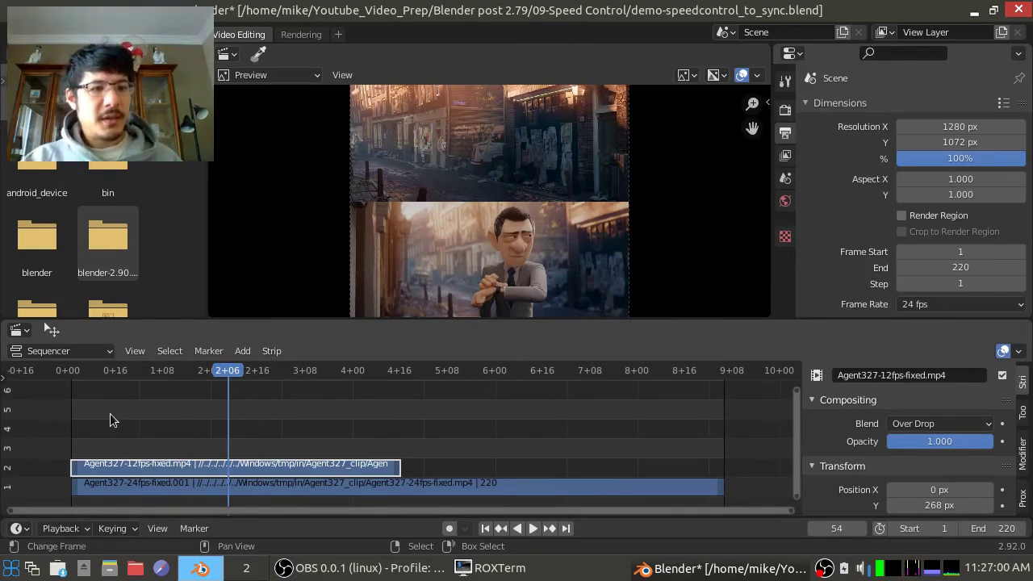
{"action": "left_click", "coordinate": [485, 528]}
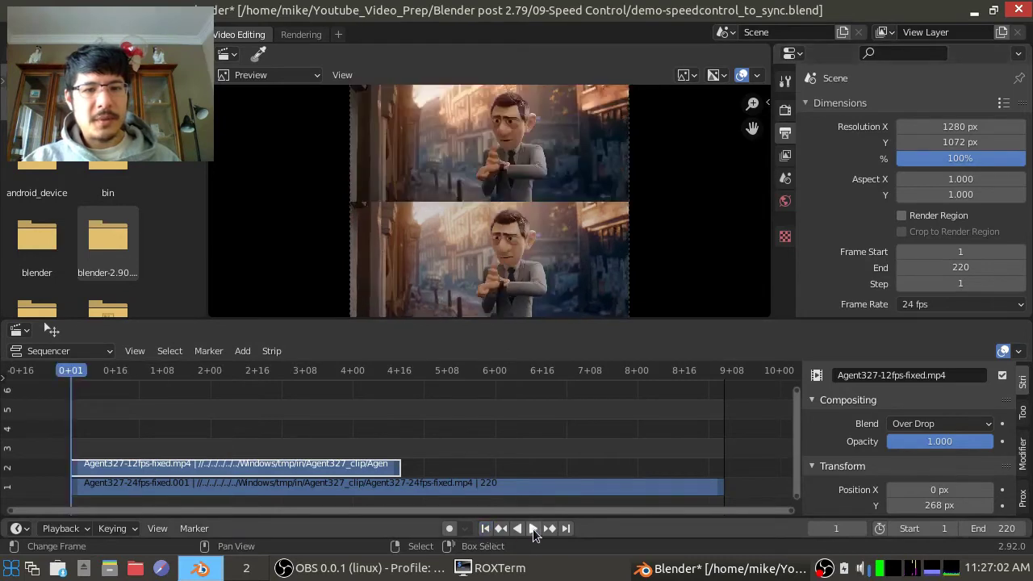
{"action": "left_click", "coordinate": [533, 528]}
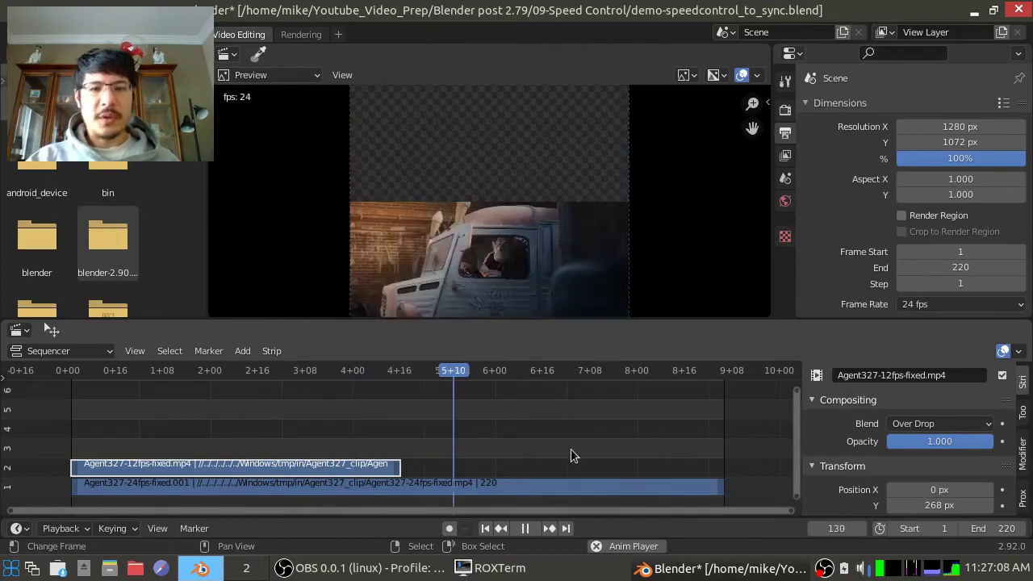
{"action": "left_click", "coordinate": [526, 527]}
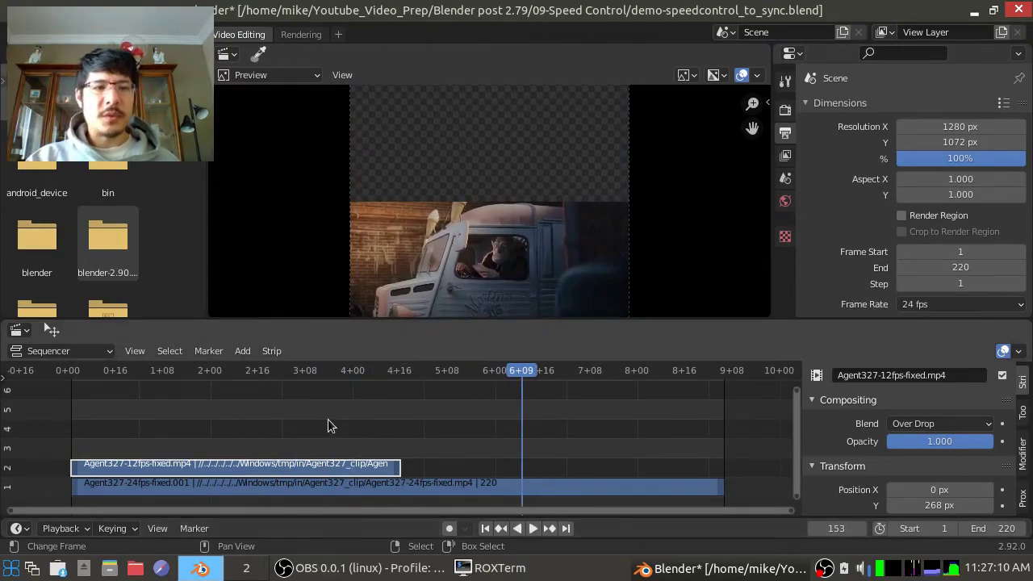
{"action": "left_click", "coordinate": [270, 428]}
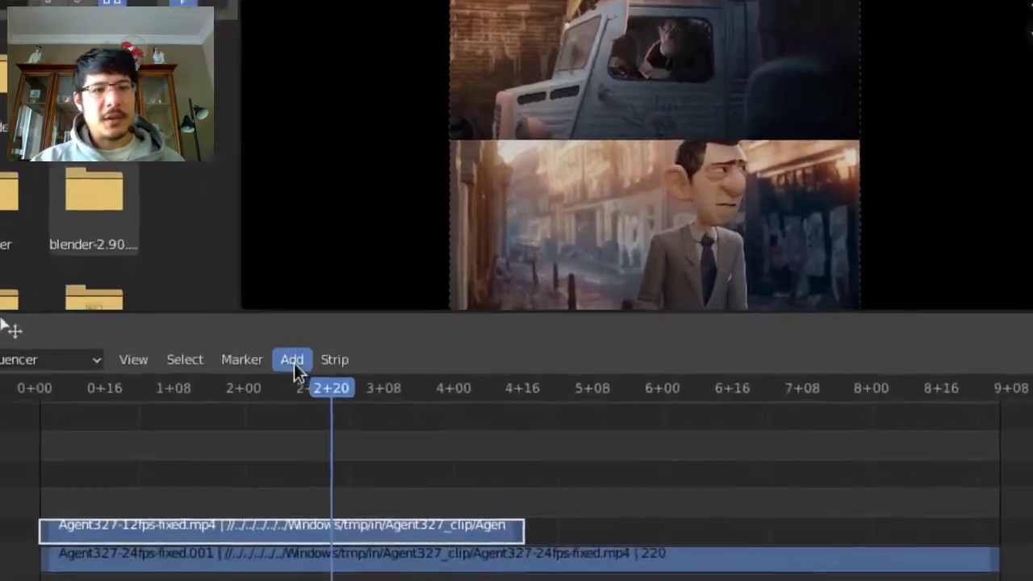
- Add a Speed Control effect strip to the 12fps clip
{"action": "left_click", "coordinate": [242, 351]}
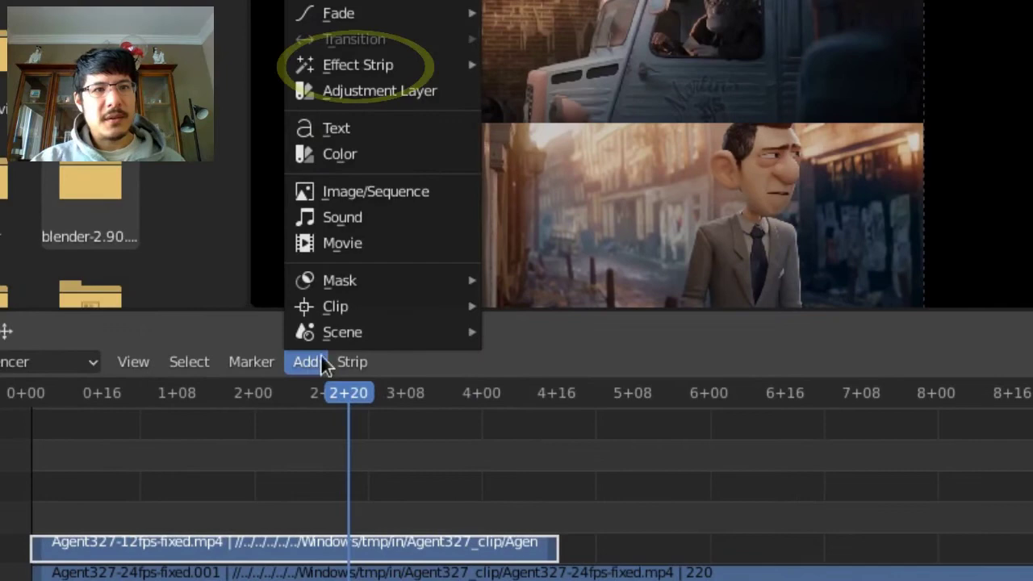
{"action": "mouse_move", "coordinate": [410, 67]}
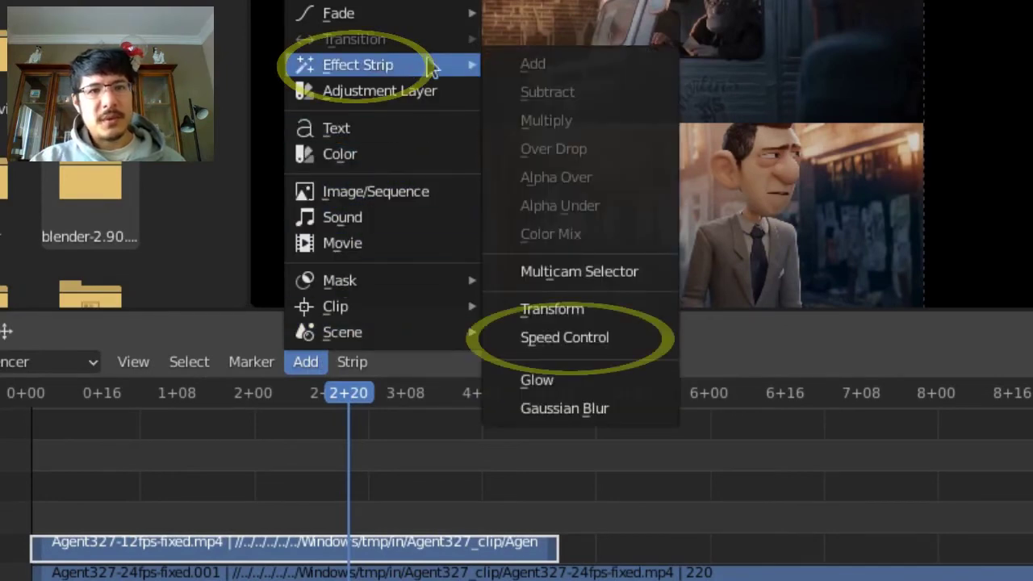
{"action": "left_click", "coordinate": [601, 339]}
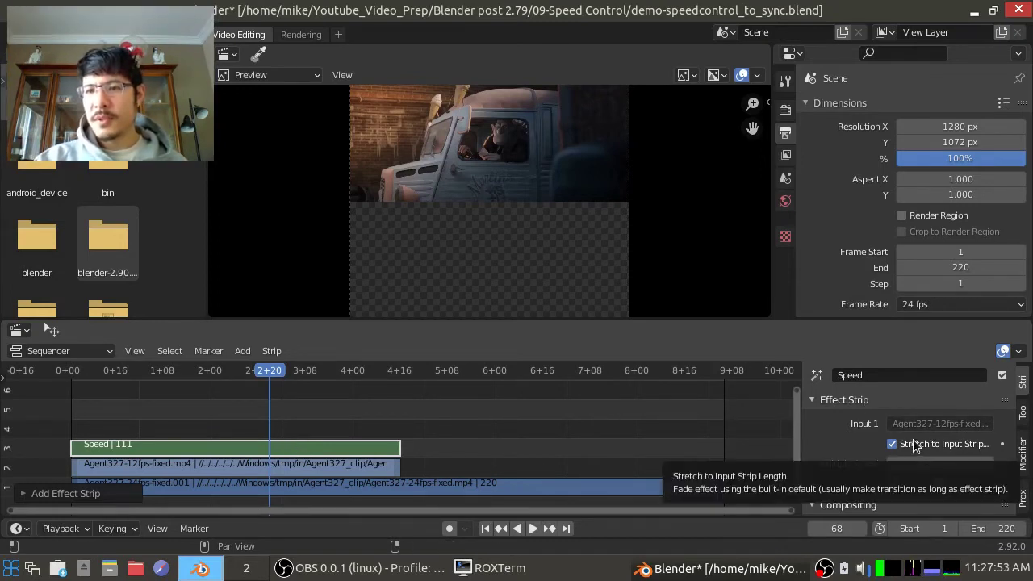
- Set the Speed strip's Blend mode to Over Drop
{"action": "scroll", "coordinate": [865, 425], "scroll_direction": "down", "scroll_amount": 4}
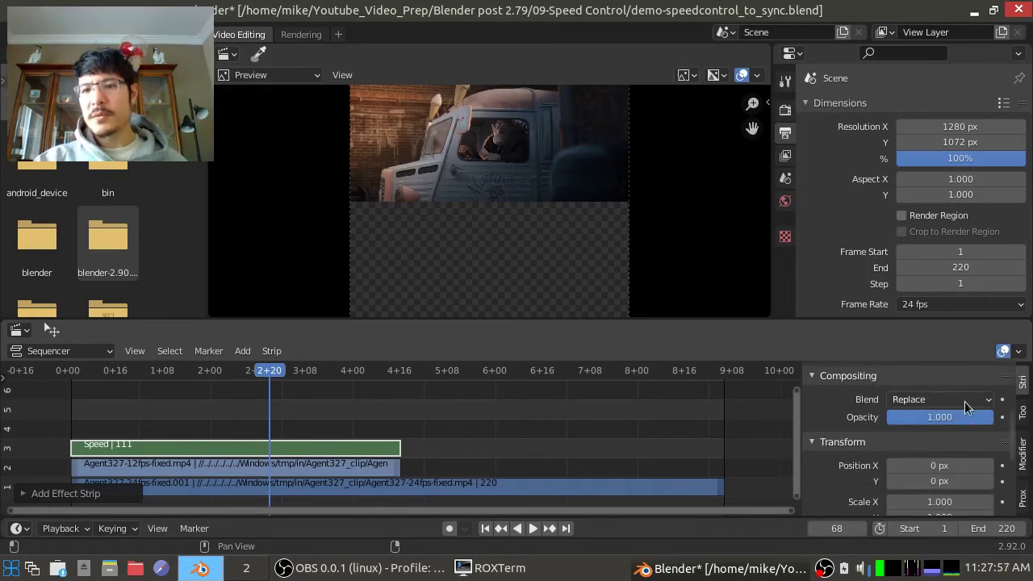
{"action": "left_click", "coordinate": [964, 400]}
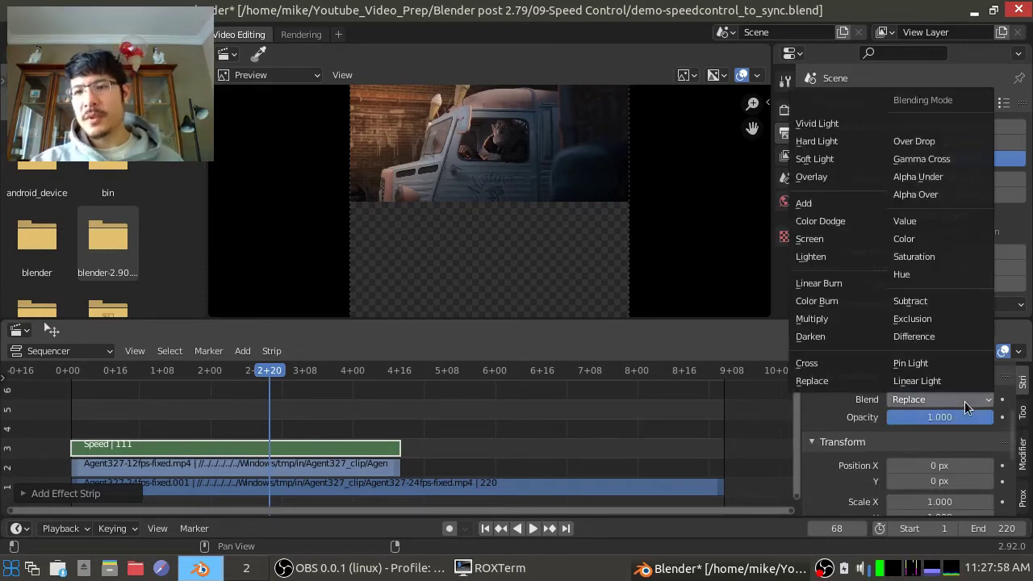
{"action": "left_click", "coordinate": [938, 140]}
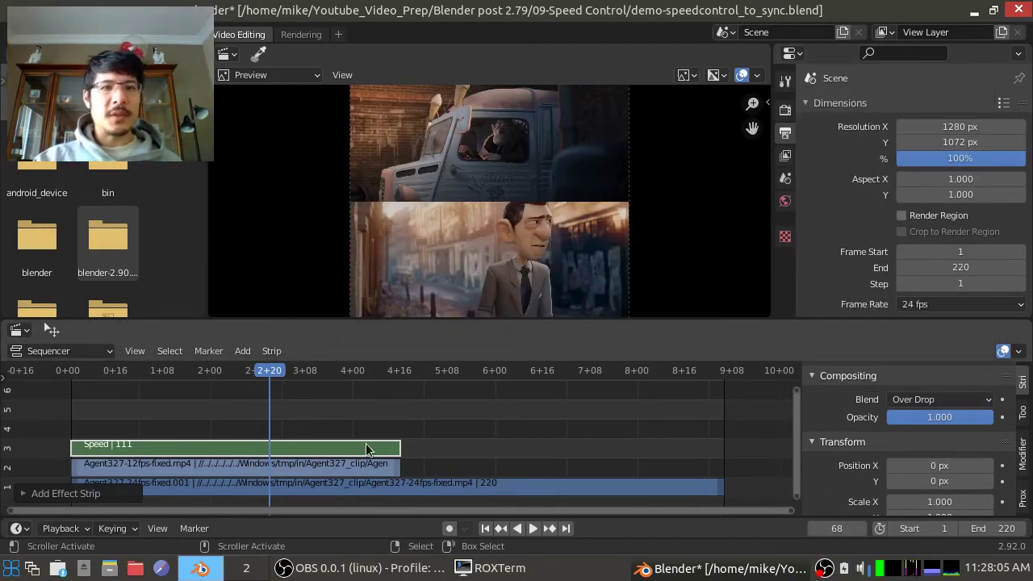
- Preview from frame 37, then extend the 12fps strip to end at frame 220
{"action": "left_click", "coordinate": [177, 429]}
{"action": "key", "text": "space"}
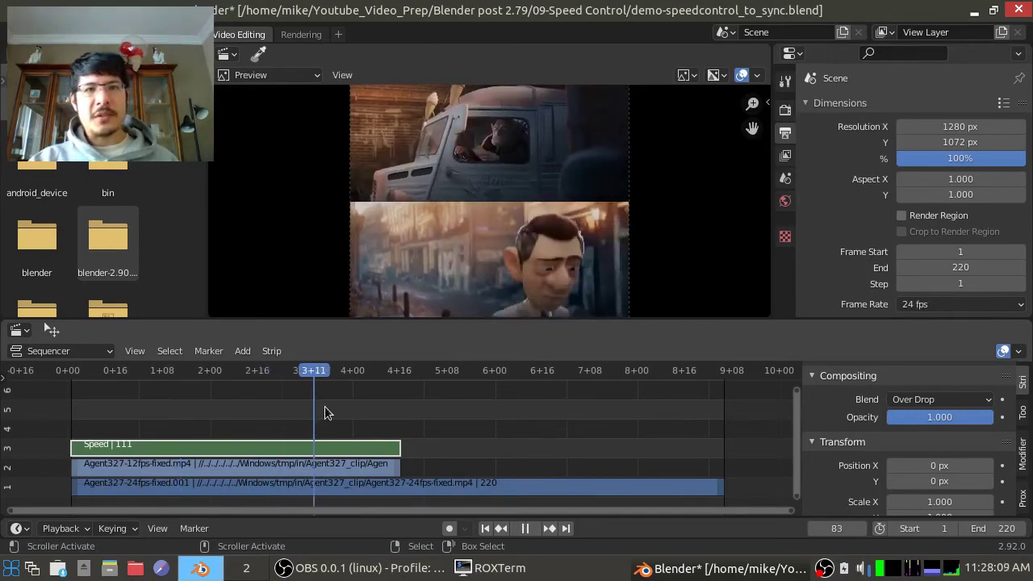
{"action": "key", "text": "space"}
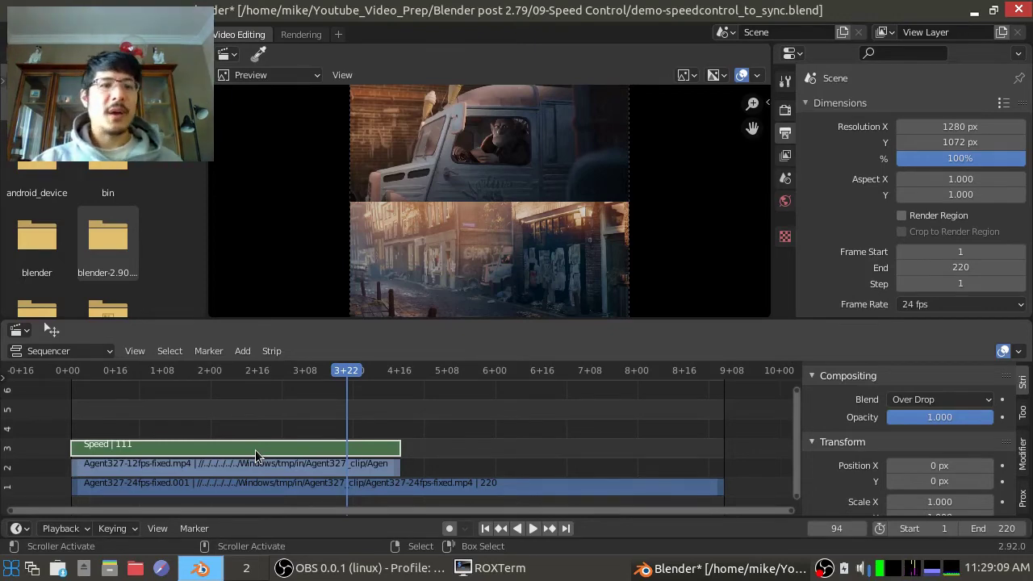
{"action": "left_click", "coordinate": [267, 468]}
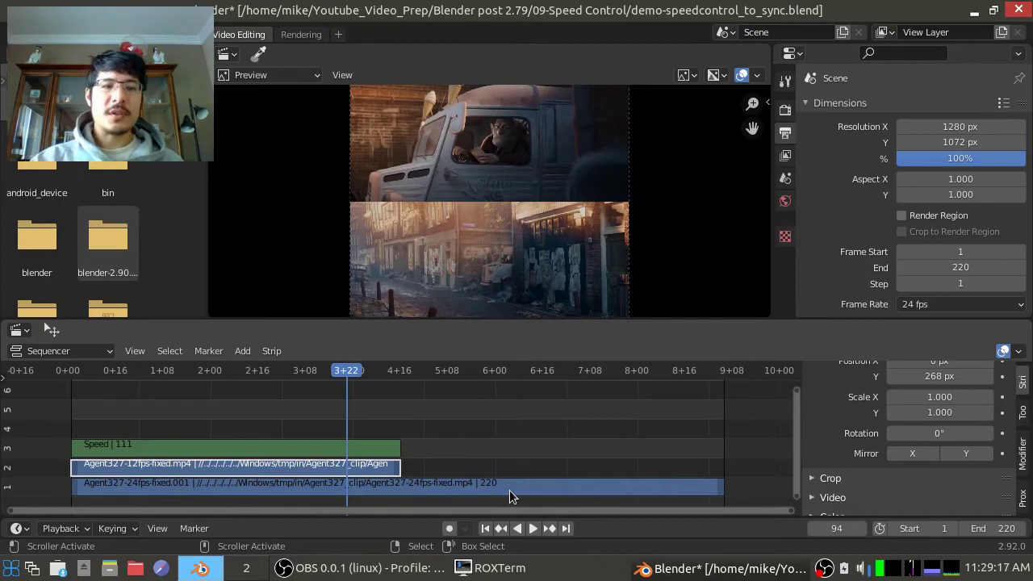
{"action": "left_click_drag", "start_coordinate": [399, 473], "coordinate": [719, 469]}
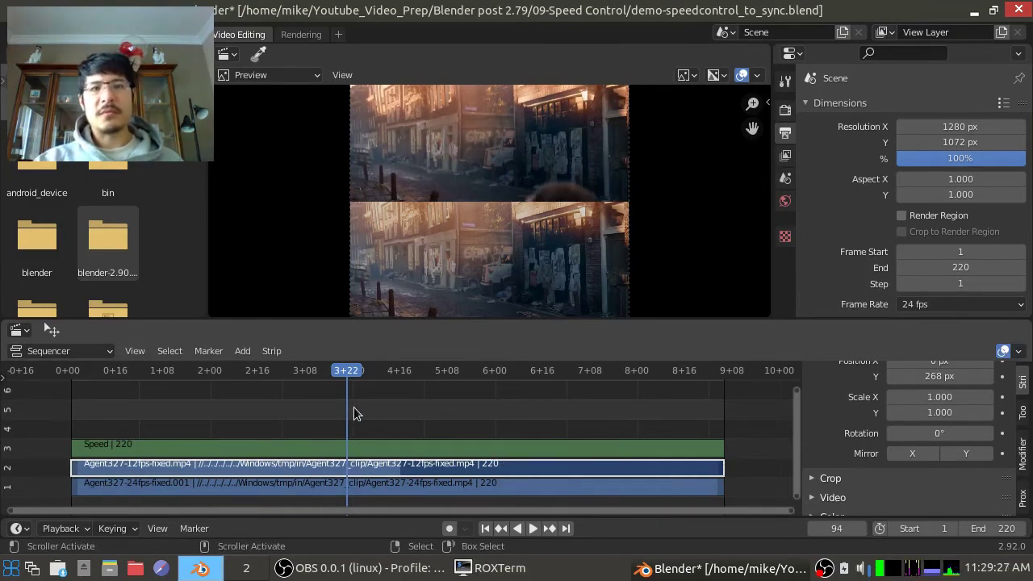
- Replay the stacked clips from frame 1 to compare their sync
{"action": "key", "text": "space"}
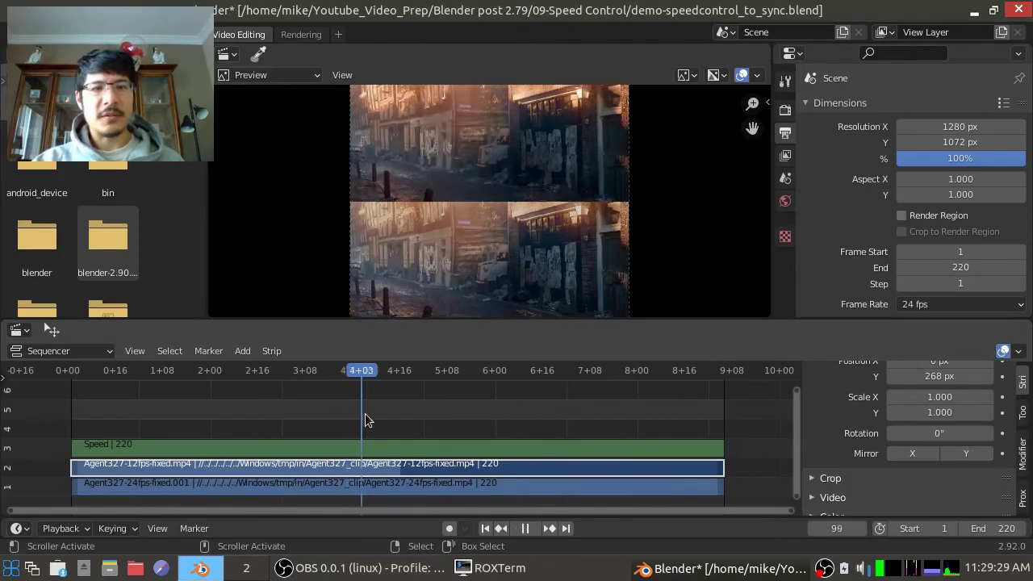
{"action": "key", "text": "space"}
{"action": "left_click", "coordinate": [486, 528]}
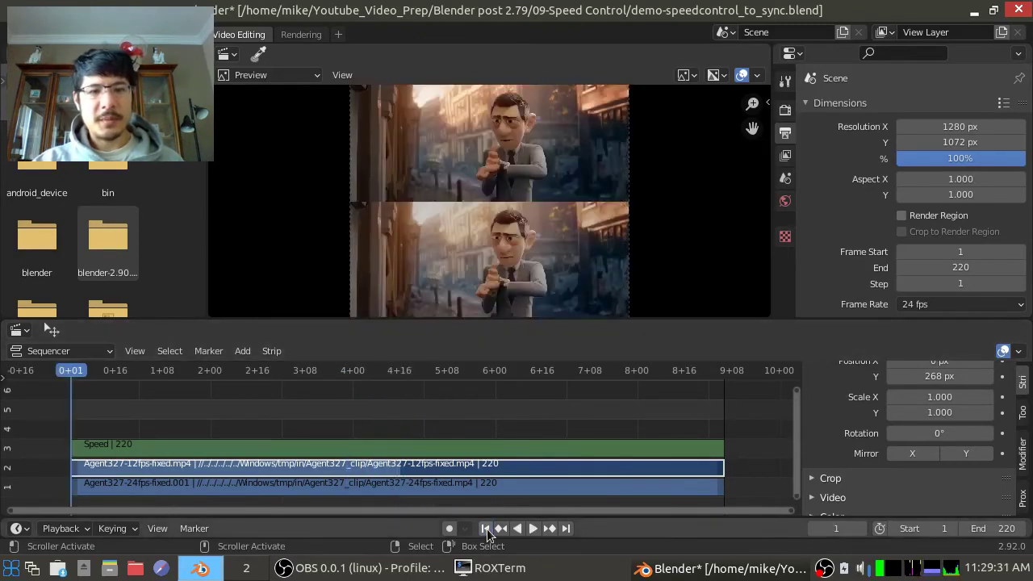
{"action": "left_click", "coordinate": [534, 527]}
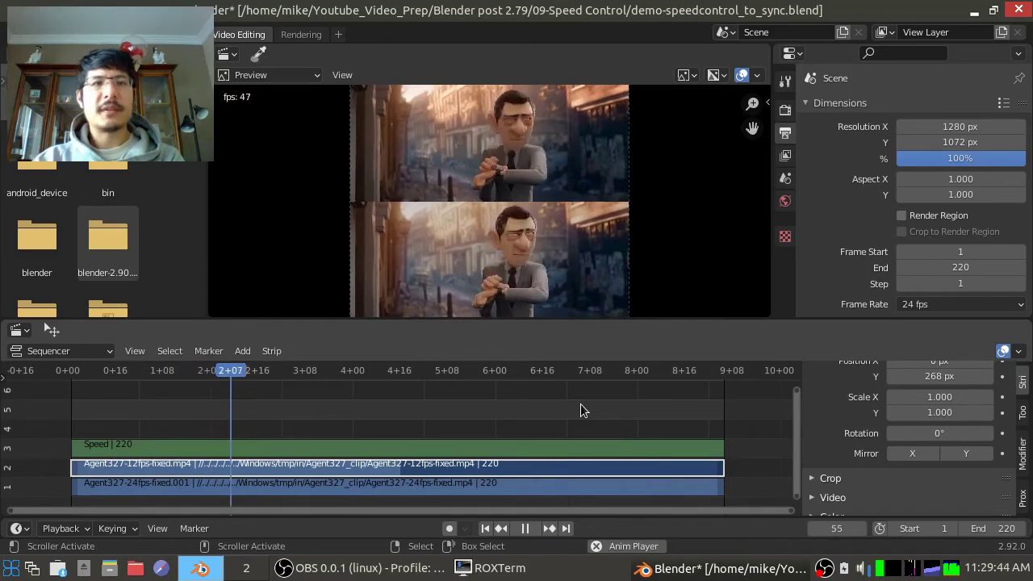
- Stop playback, widen the strip sidebar, and select the Speed and 12fps strips
{"action": "key", "text": "space"}
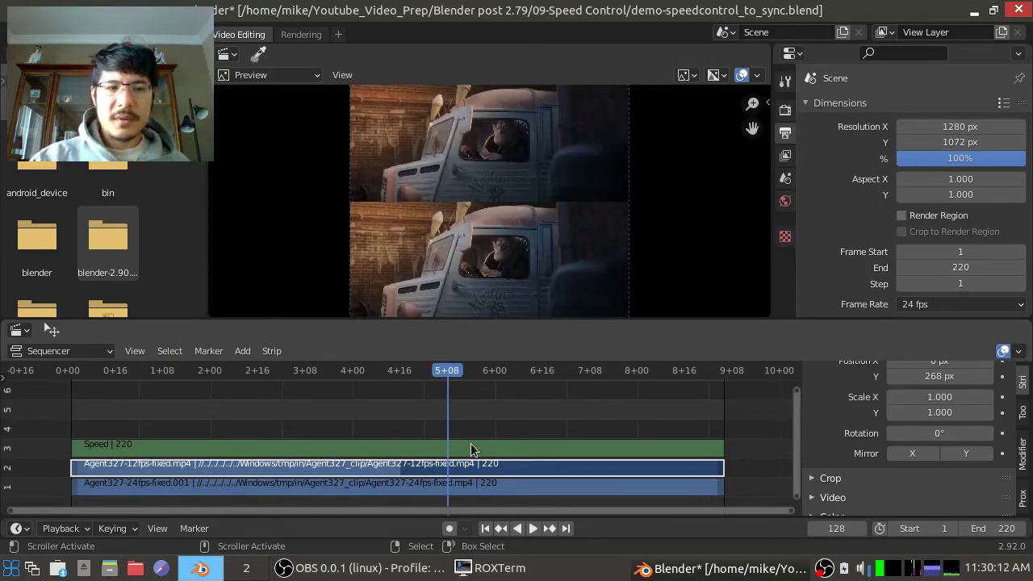
{"action": "left_click", "coordinate": [471, 449]}
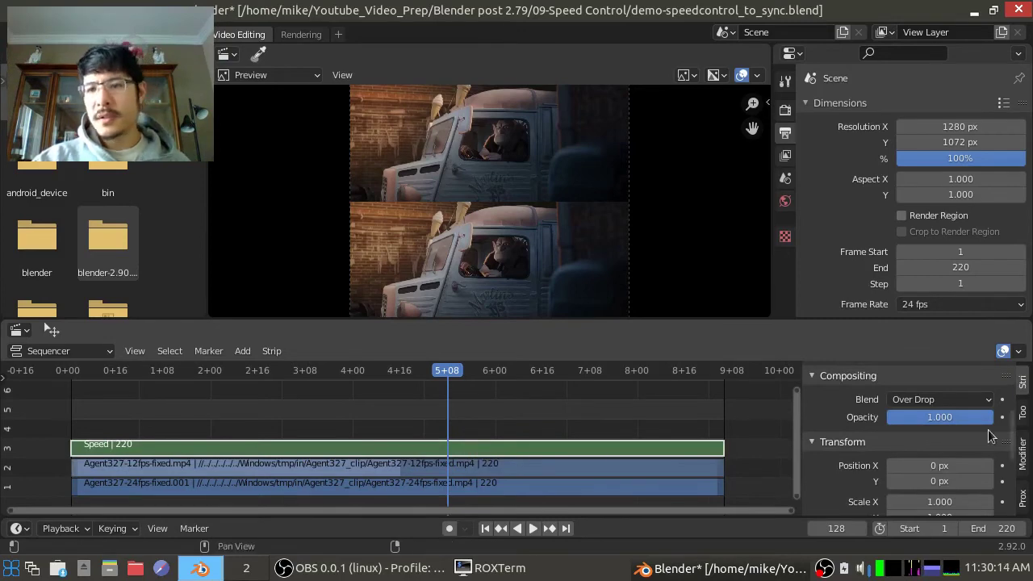
{"action": "scroll", "coordinate": [915, 428], "scroll_direction": "up", "scroll_amount": 5}
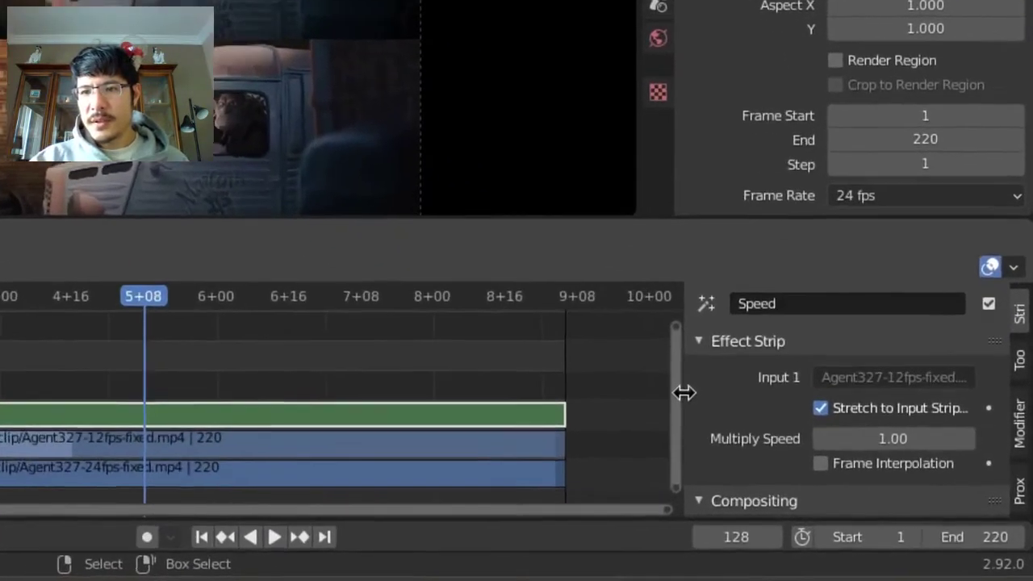
{"action": "left_click_drag", "start_coordinate": [751, 416], "coordinate": [634, 418]}
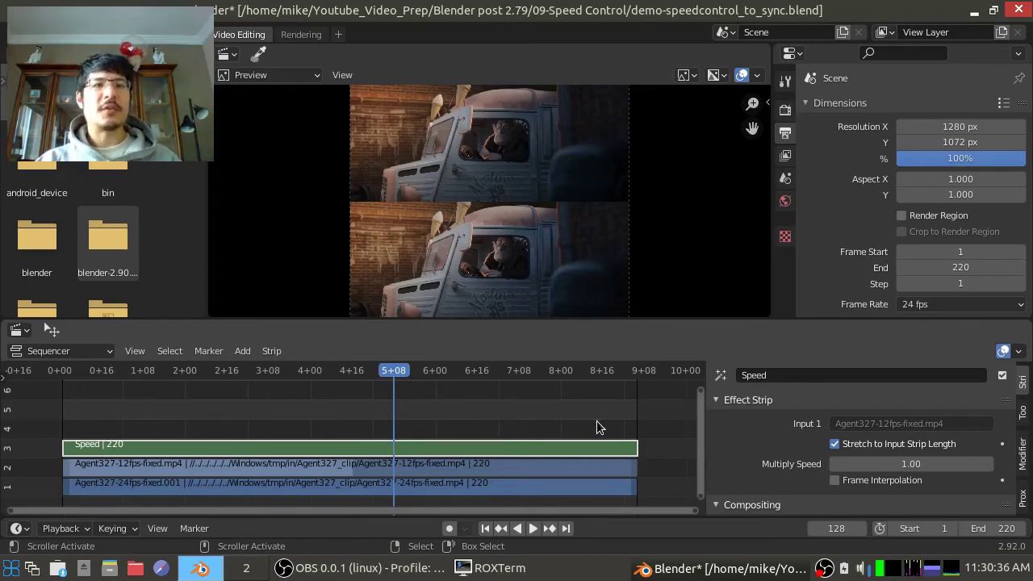
{"action": "left_click", "coordinate": [586, 452]}
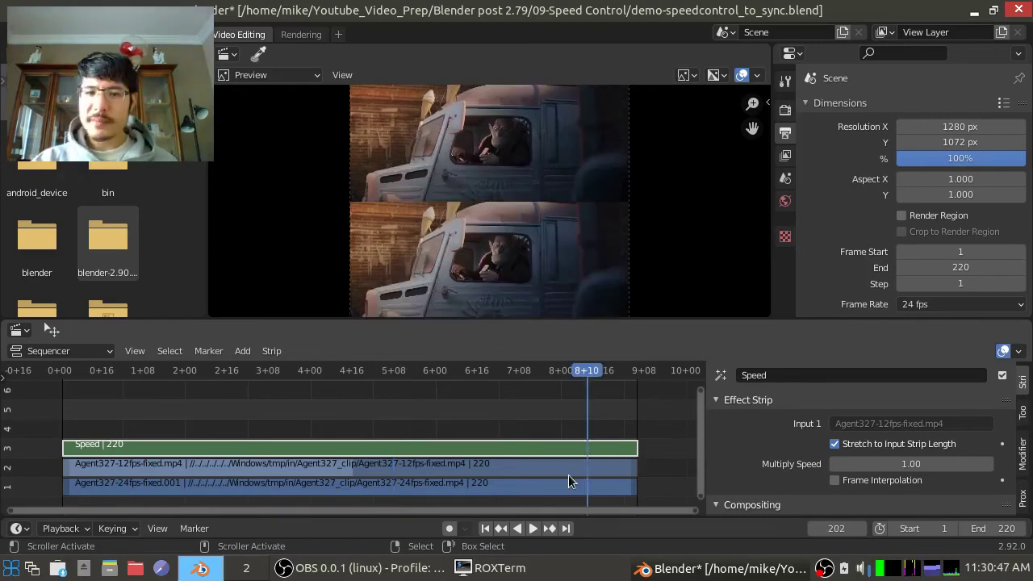
{"action": "right_click", "coordinate": [568, 468]}
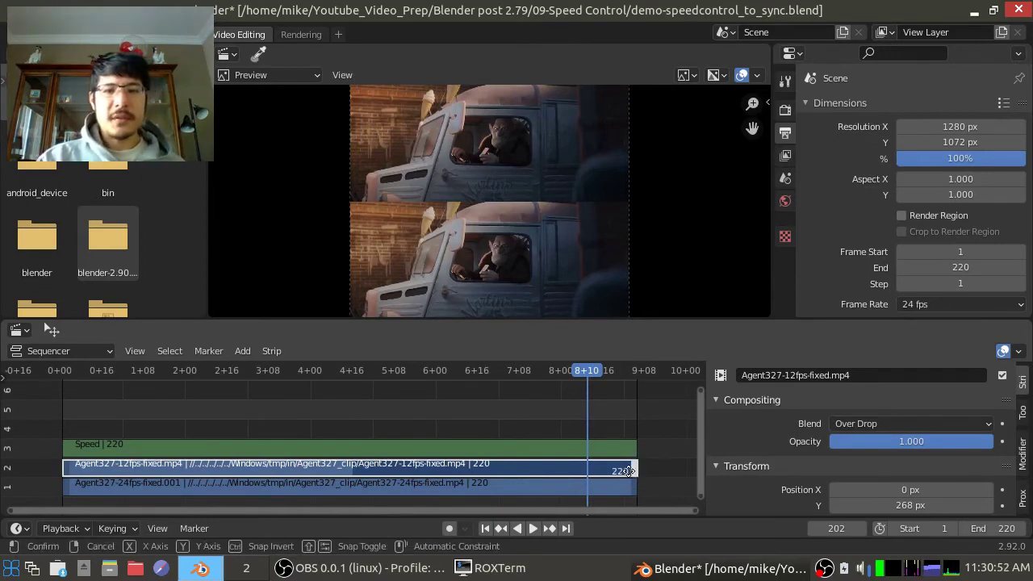
- Trim the 12fps strip from its right end and play it from the start
{"action": "left_click_drag", "start_coordinate": [622, 468], "coordinate": [162, 466]}
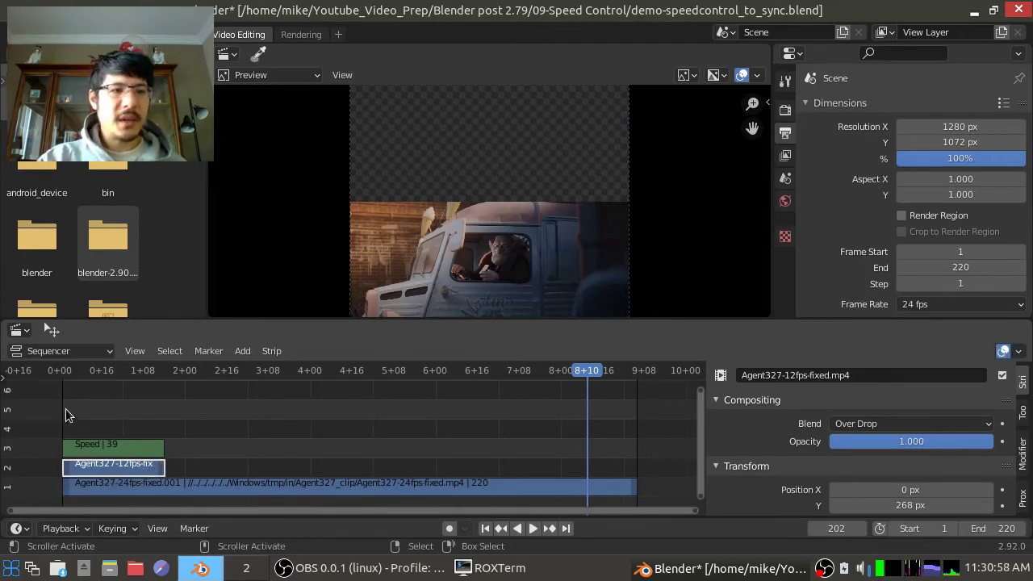
{"action": "key", "text": "shift+Left"}
{"action": "key", "text": "space"}
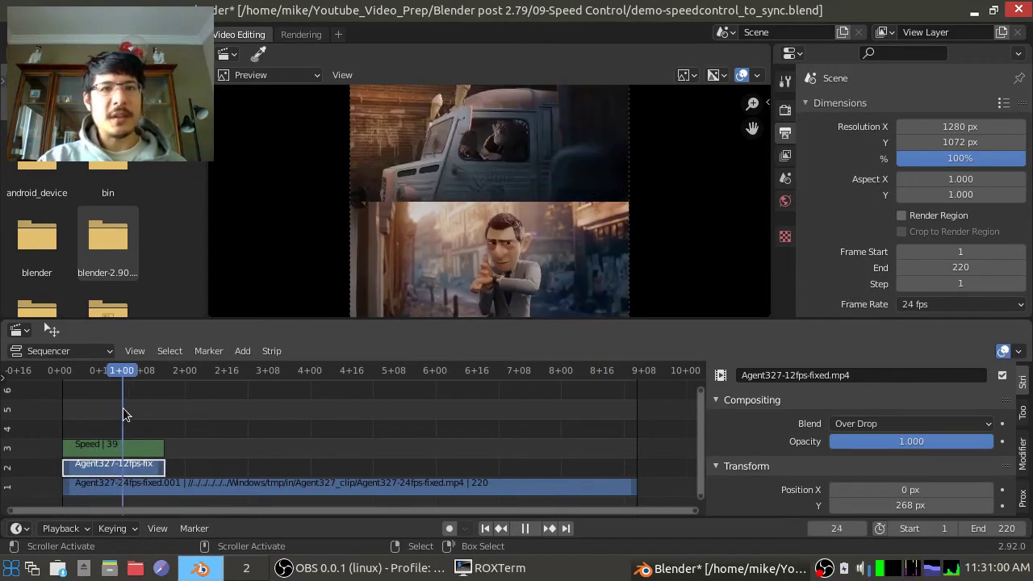
{"action": "key", "text": "space"}
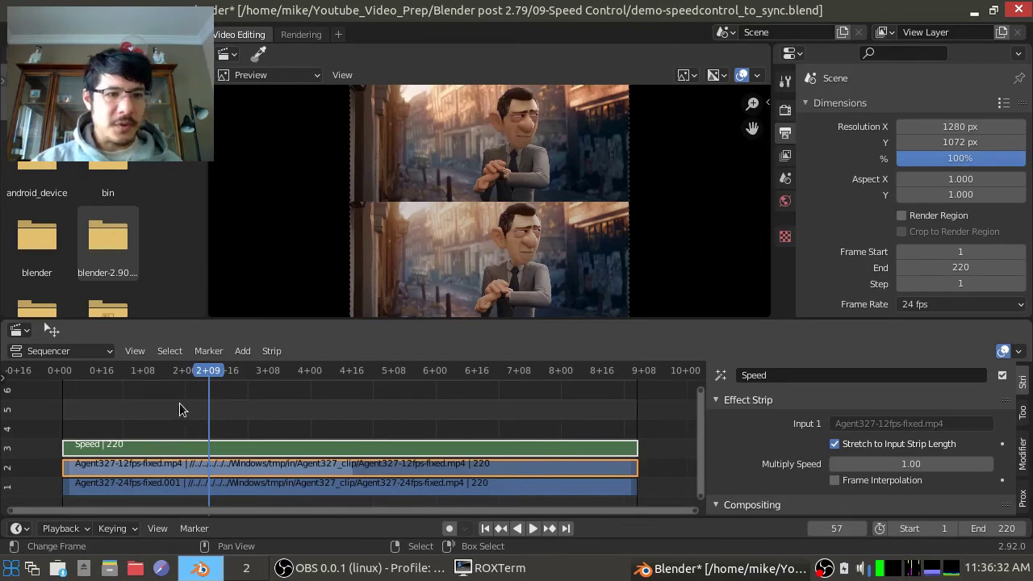
- Split the 12fps clip and its Speed strip at frame 2+00 (frame 48)
{"action": "left_click", "coordinate": [183, 404]}
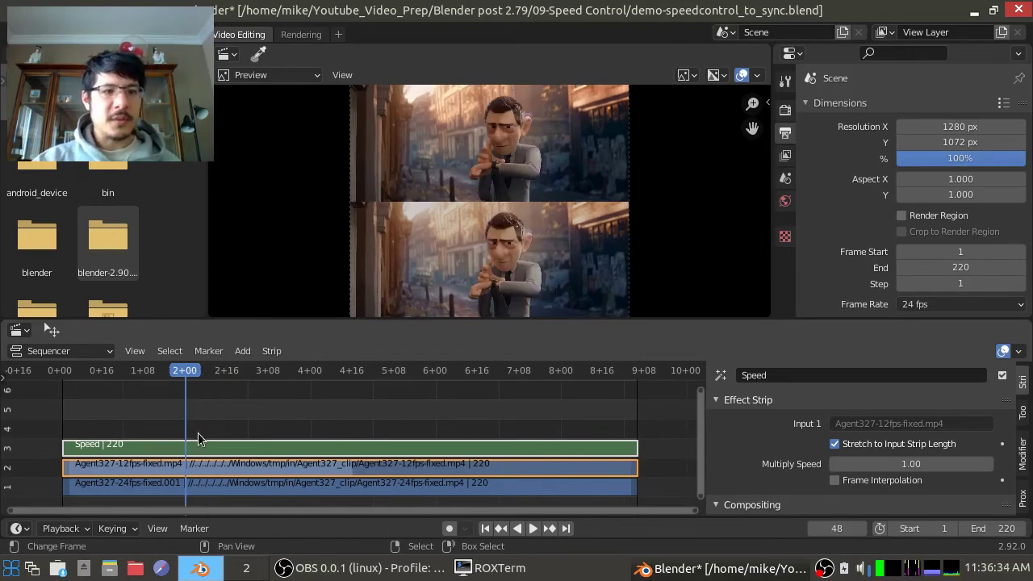
{"action": "left_click", "coordinate": [214, 466], "text": "shift"}
{"action": "left_click", "coordinate": [214, 466]}
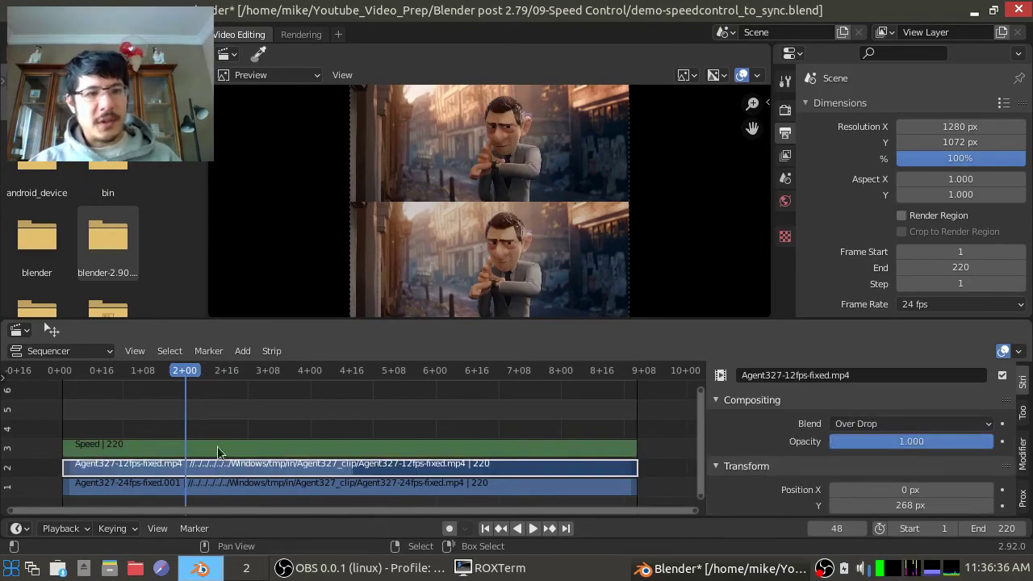
{"action": "left_click", "coordinate": [205, 450], "text": "shift"}
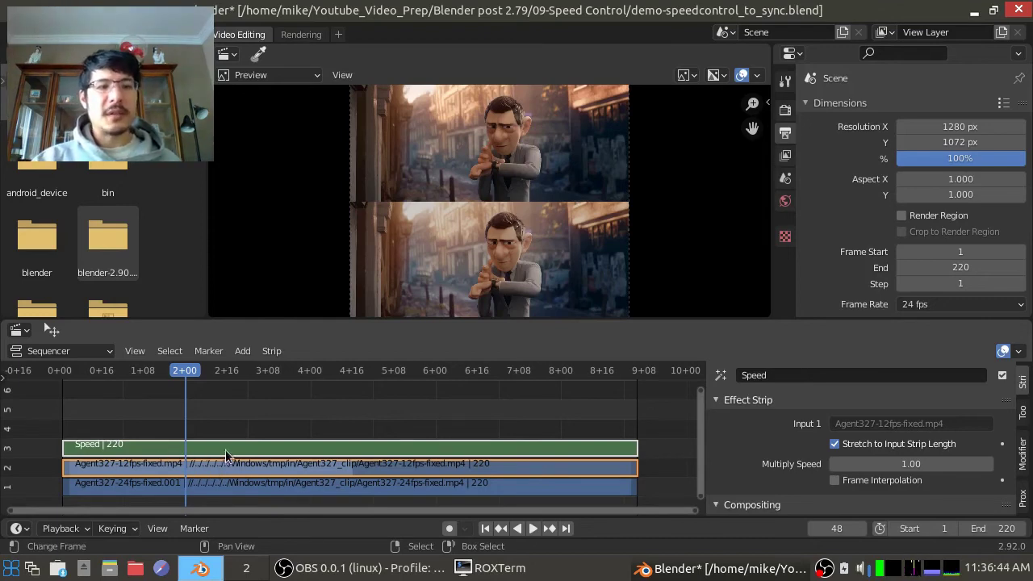
{"action": "left_click", "coordinate": [273, 351]}
{"action": "left_click", "coordinate": [317, 292]}
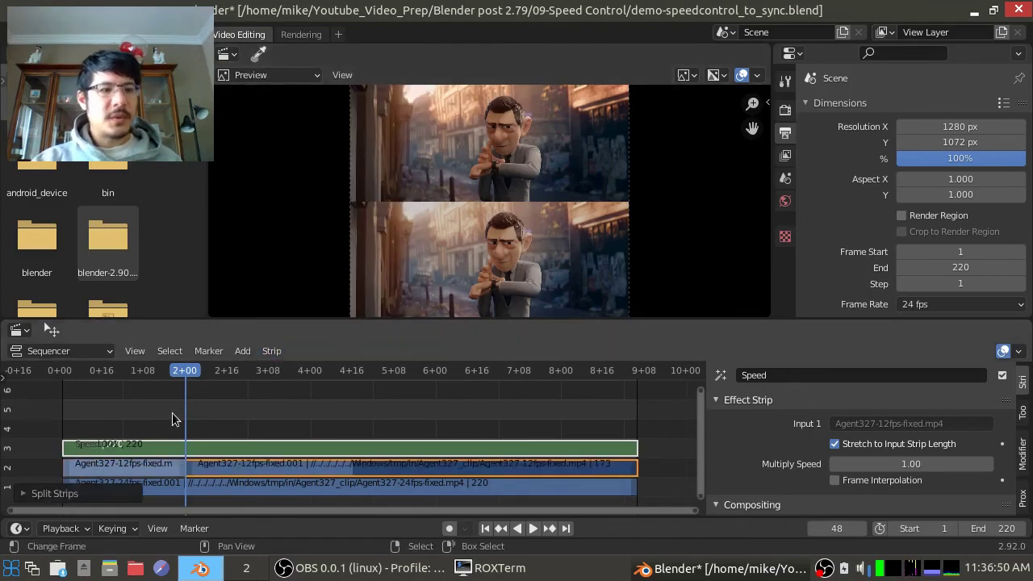
{"action": "left_click", "coordinate": [63, 409]}
- Play back around frame 34 to check the cut at 2+00
{"action": "key", "text": "space"}
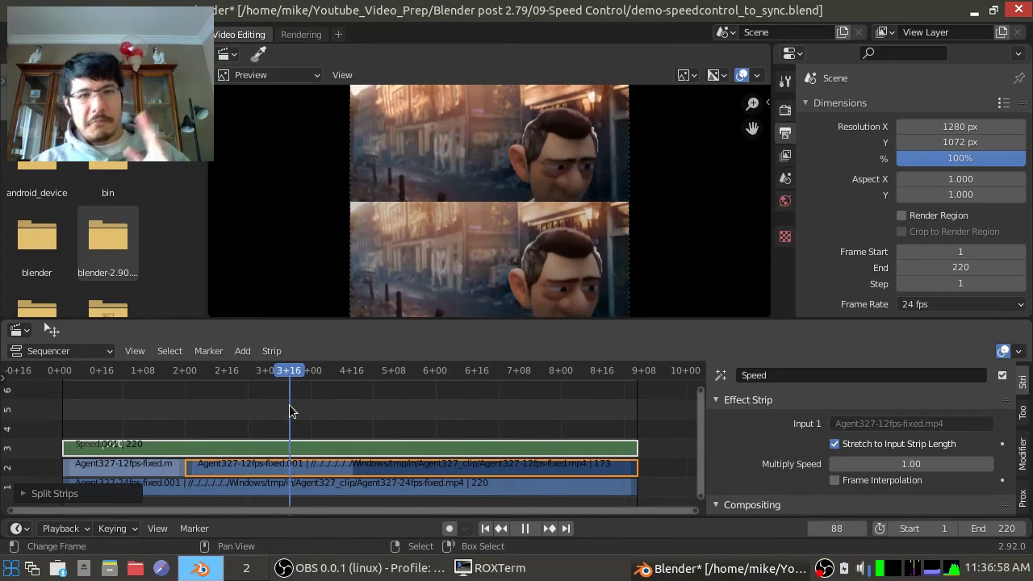
{"action": "key", "text": "space"}
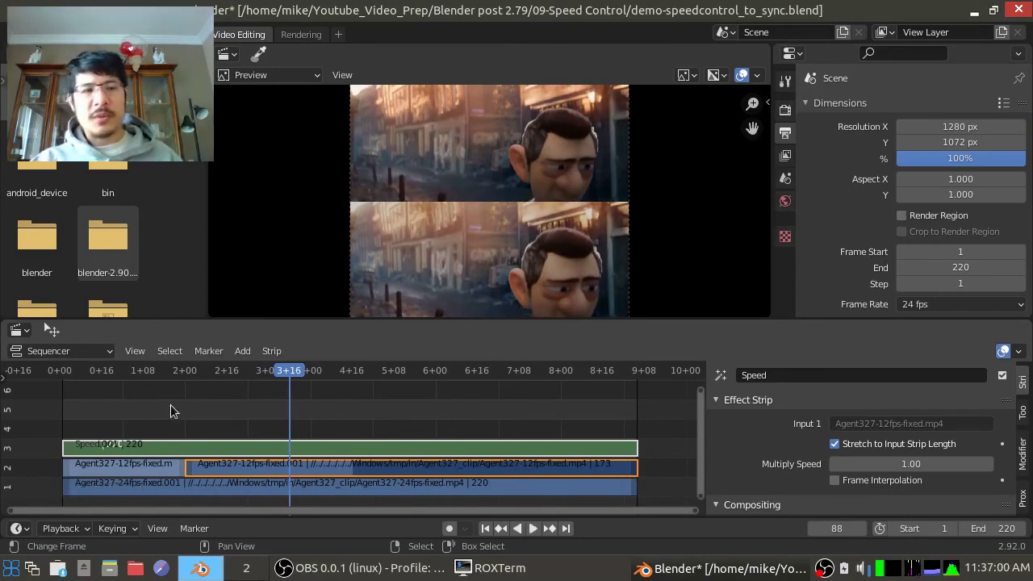
{"action": "left_click", "coordinate": [147, 410]}
{"action": "key", "text": "space"}
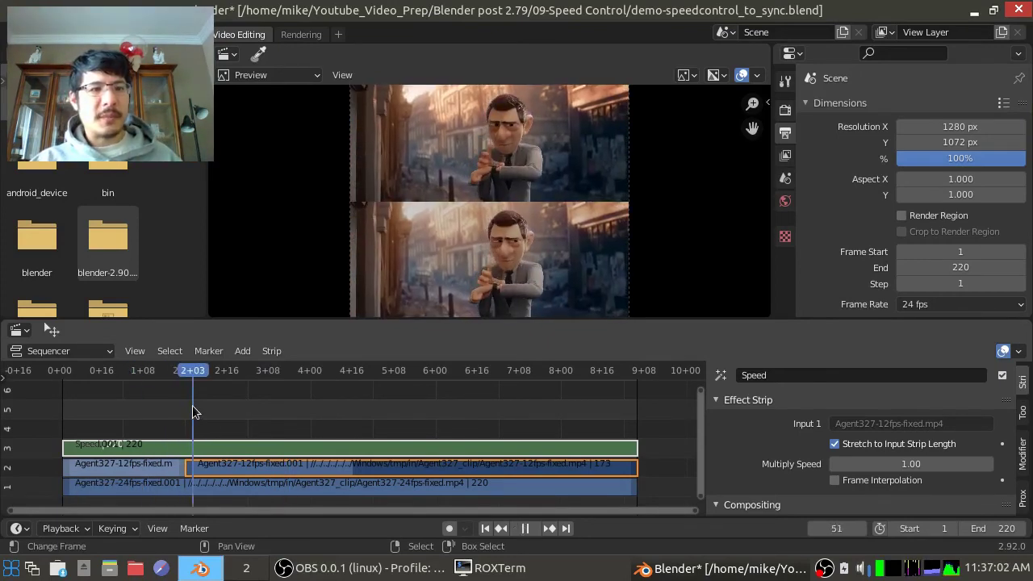
{"action": "left_click", "coordinate": [150, 419]}
{"action": "left_click", "coordinate": [150, 419]}
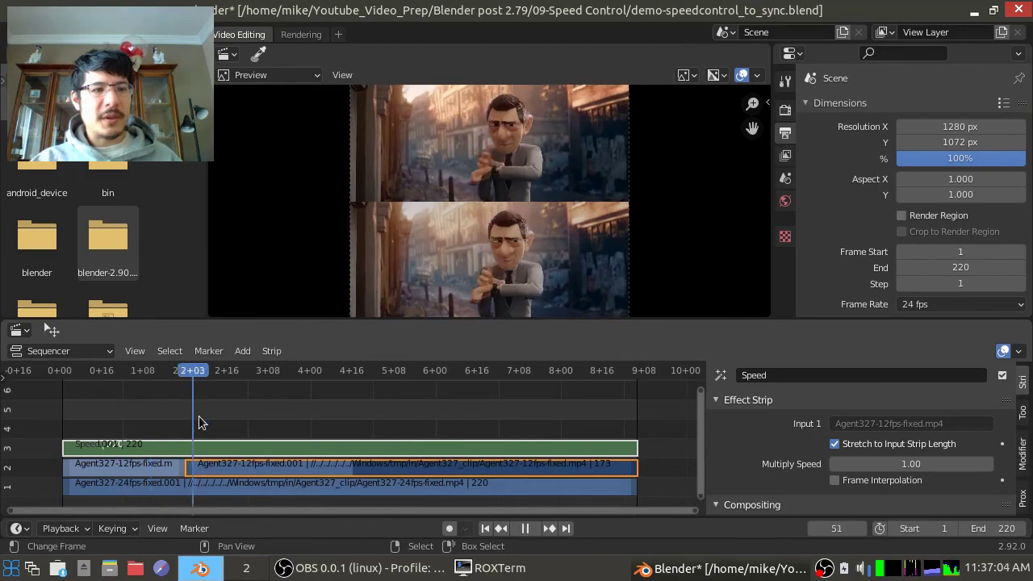
{"action": "key", "text": "space"}
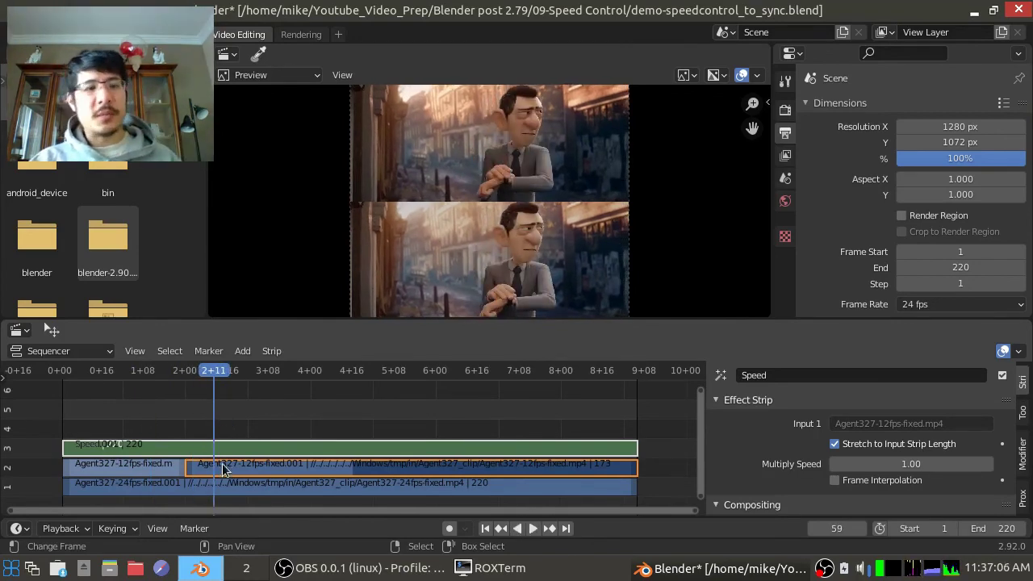
- Delete the second 12fps piece, Agent327-12fps-fixed.001
{"action": "left_click", "coordinate": [262, 468]}
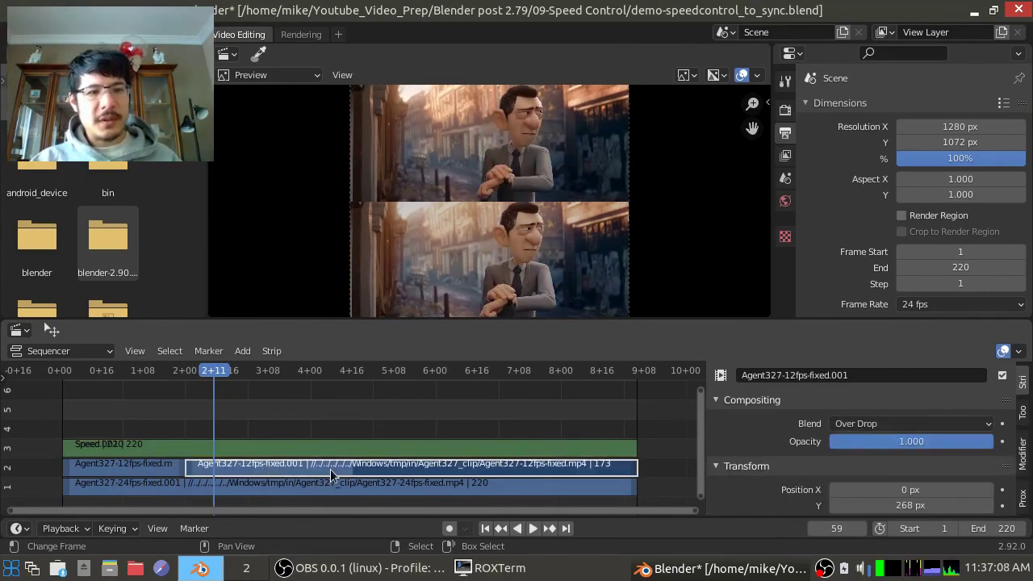
{"action": "left_click", "coordinate": [153, 469]}
{"action": "left_click", "coordinate": [255, 464]}
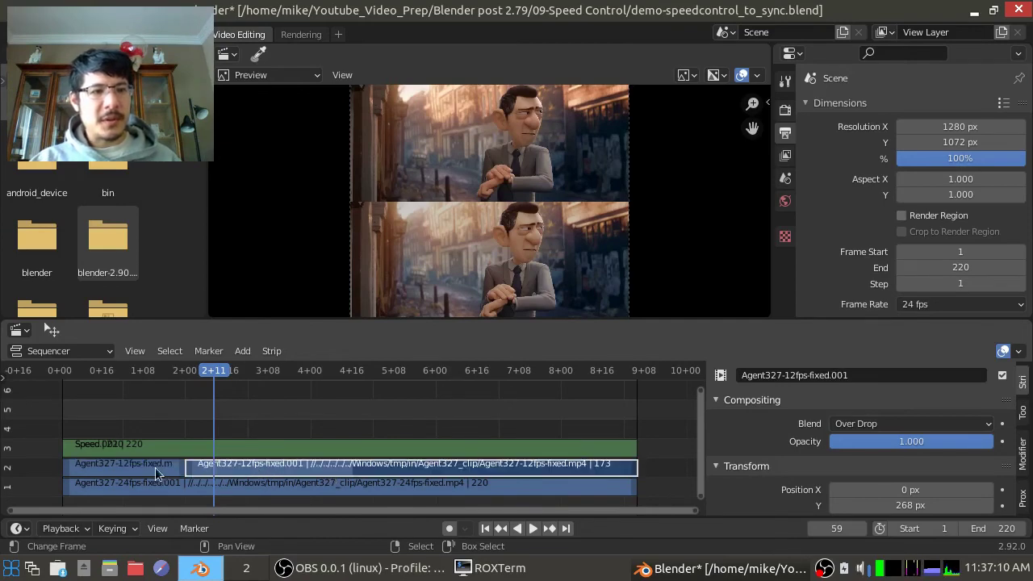
{"action": "left_click", "coordinate": [155, 467]}
{"action": "left_click", "coordinate": [242, 467]}
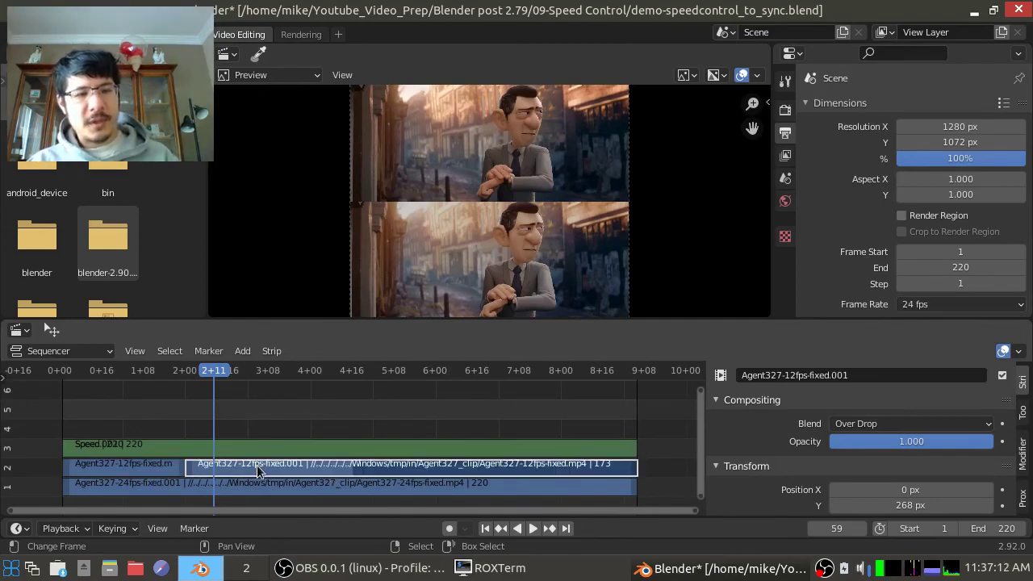
{"action": "key", "text": "Delete"}
- Play to frame 48 and try splitting the Speed strip there, then undo it
{"action": "left_click", "coordinate": [190, 448]}
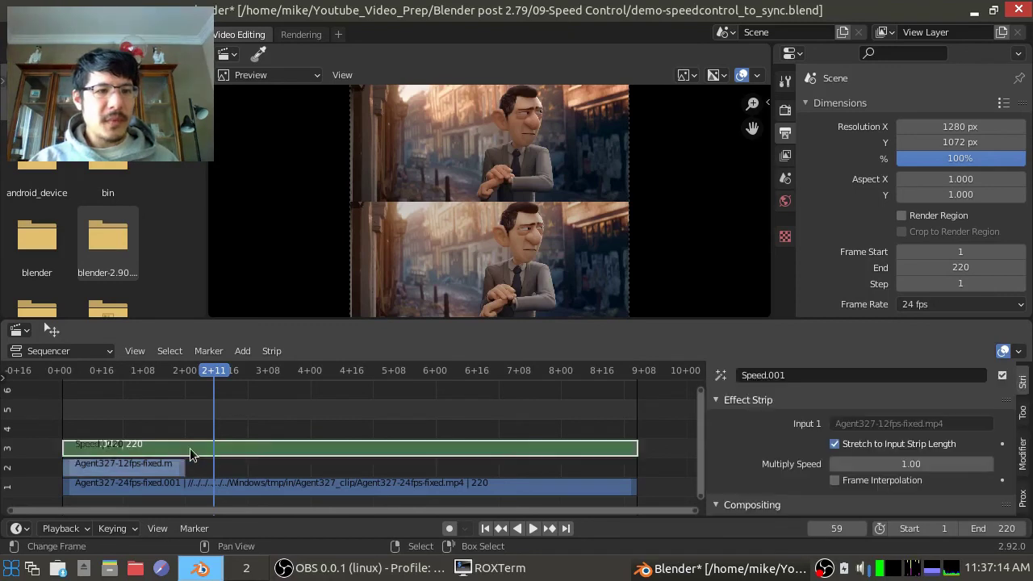
{"action": "key", "text": "space"}
{"action": "mouse_move", "coordinate": [181, 437]}
{"action": "left_mouse_down"}
{"action": "mouse_move", "coordinate": [111, 428]}
{"action": "mouse_move", "coordinate": [178, 421]}
{"action": "left_mouse_up"}
{"action": "key", "text": "space"}
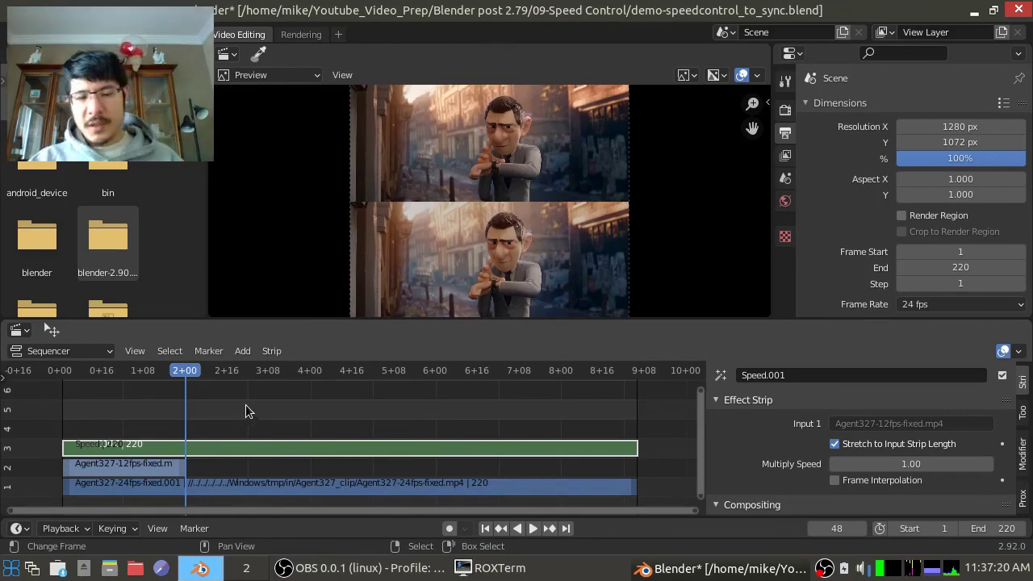
{"action": "key", "text": "k"}
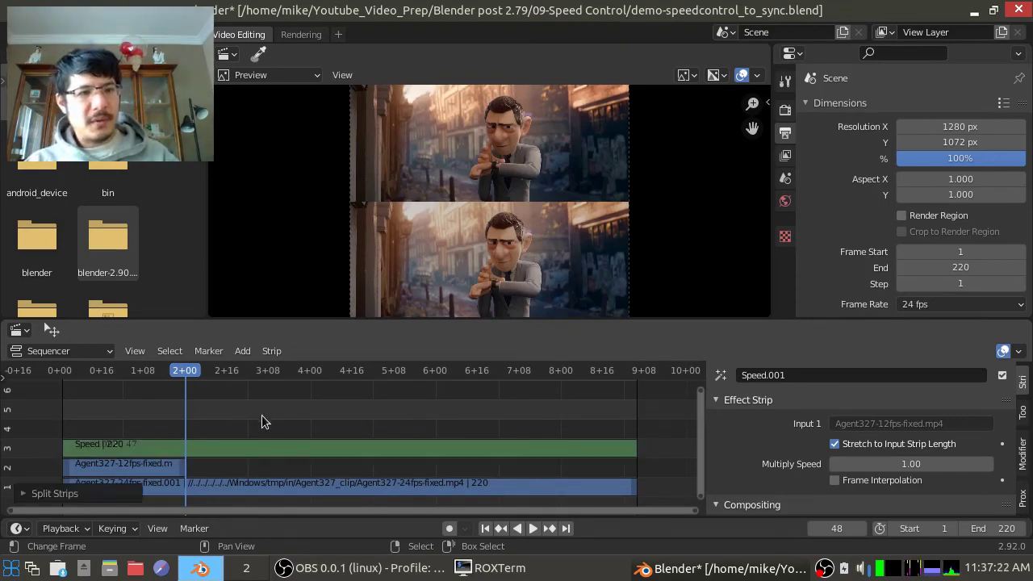
{"action": "key", "text": "ctrl+z"}
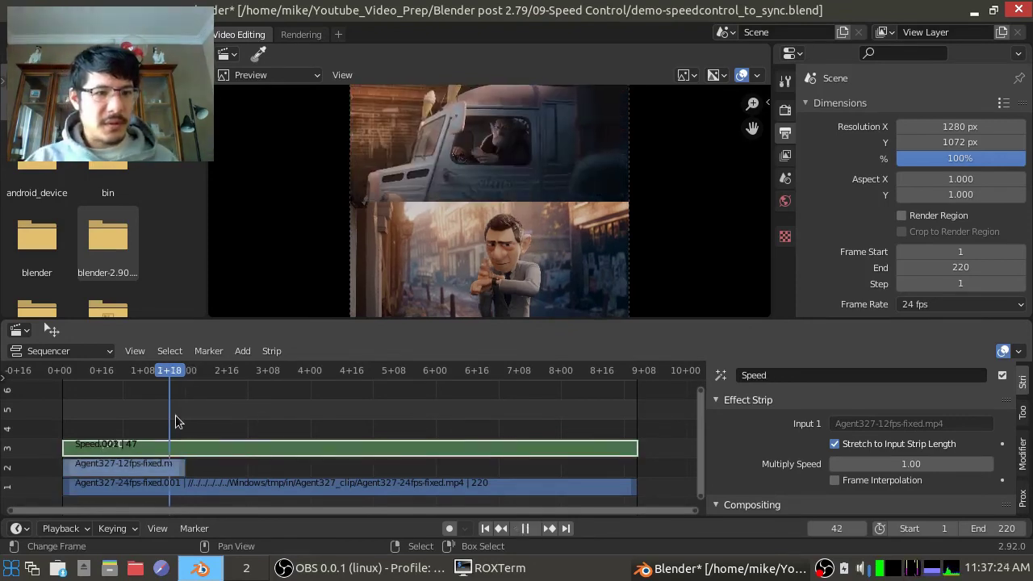
- Cut the Speed strip at 1+22 and remove its right part, leaving 47 frames
{"action": "left_click", "coordinate": [154, 468]}
{"action": "left_click", "coordinate": [215, 450]}
{"action": "left_click", "coordinate": [157, 452], "text": "shift"}
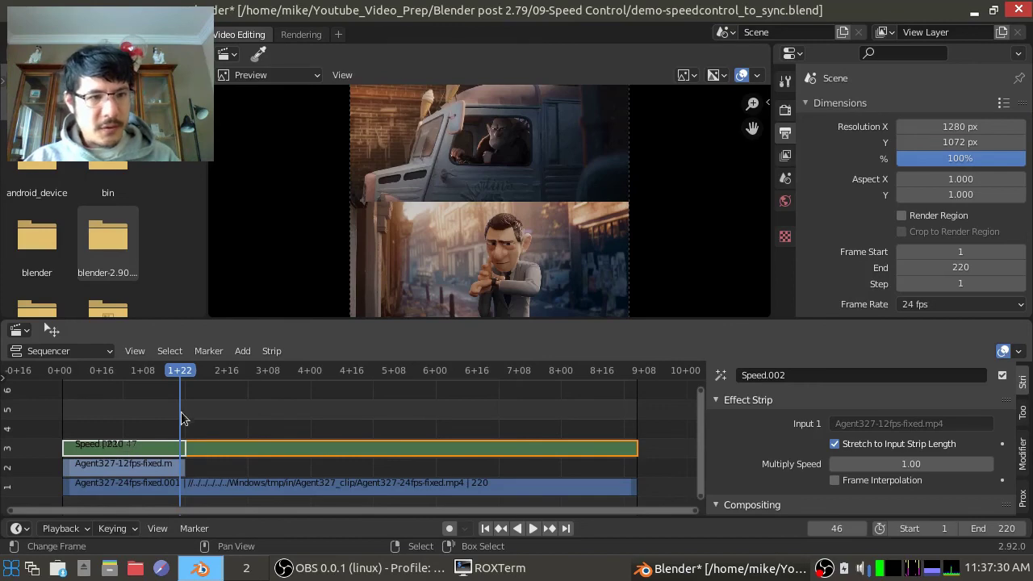
{"action": "key", "text": "k"}
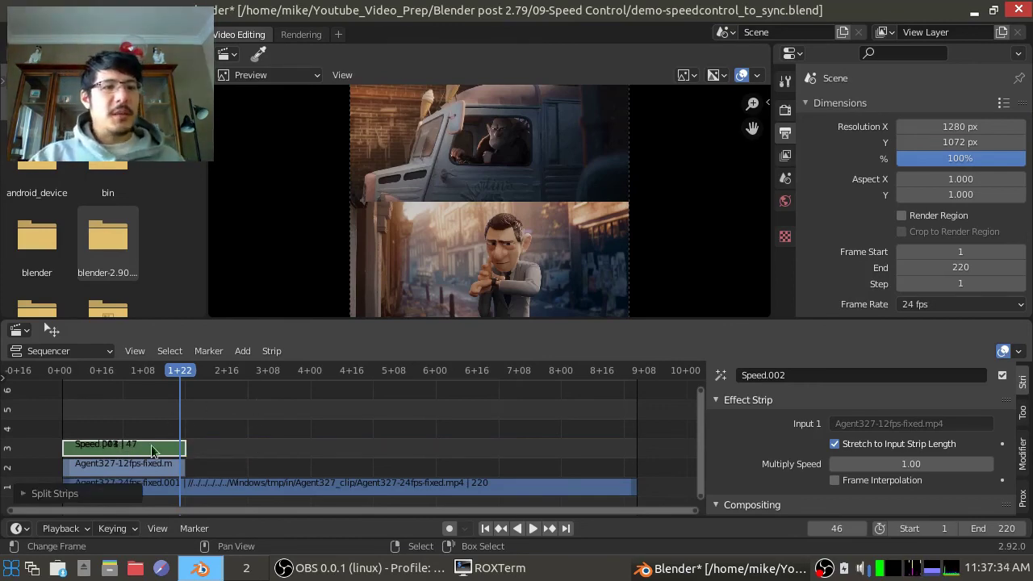
{"action": "key", "text": "shift+Left"}
{"action": "key", "text": "space"}
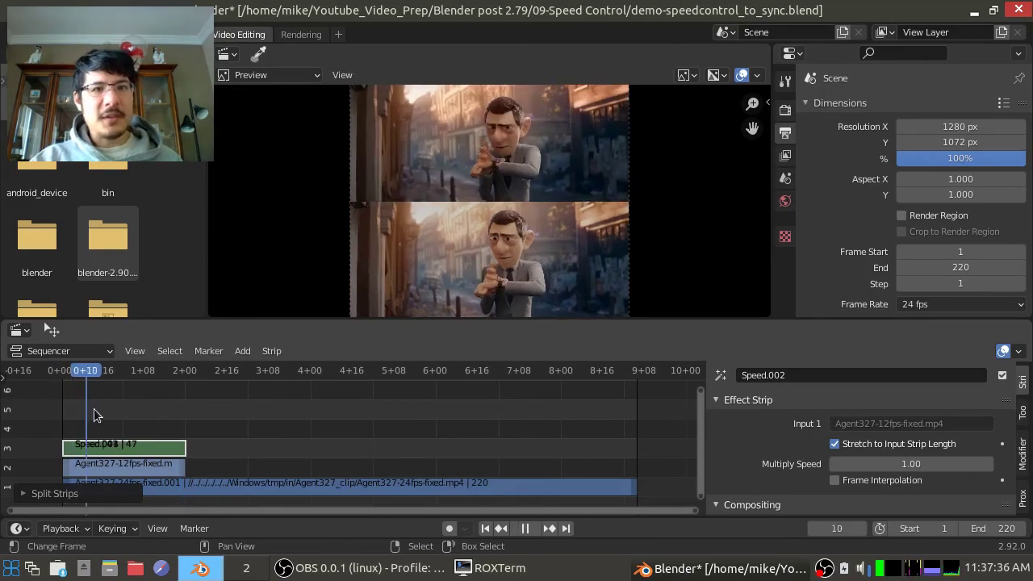
{"action": "key", "text": "space"}
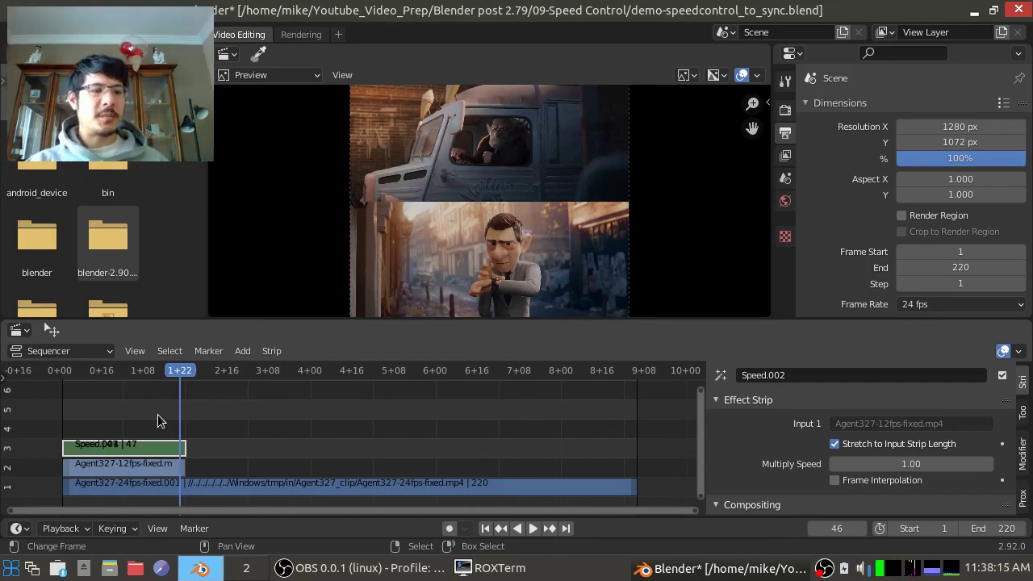
{"action": "left_click", "coordinate": [72, 403]}
{"action": "key", "text": "space"}
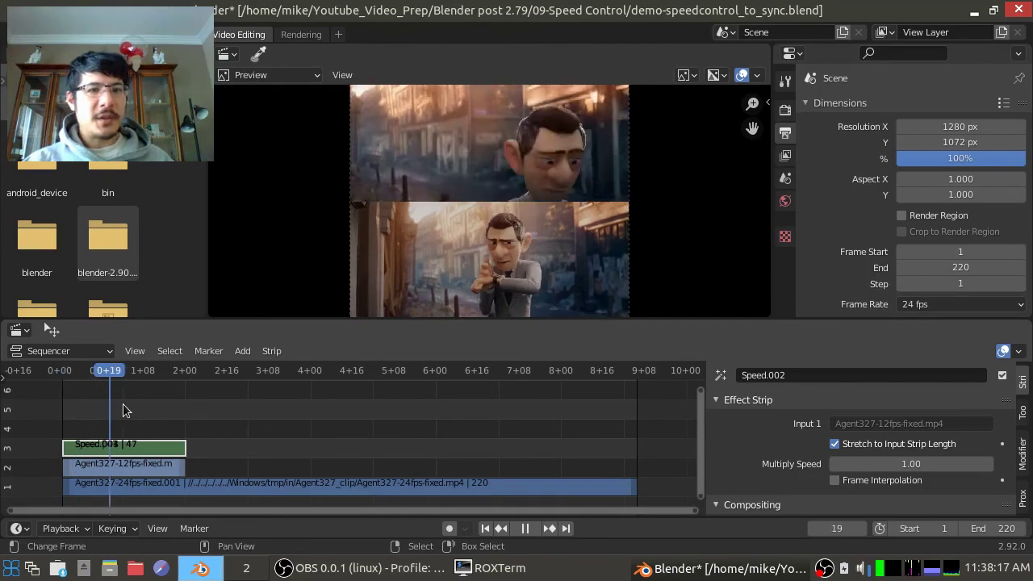
{"action": "mouse_move", "coordinate": [122, 403]}
{"action": "left_mouse_down"}
{"action": "mouse_move", "coordinate": [185, 409]}
{"action": "mouse_move", "coordinate": [130, 411]}
{"action": "left_mouse_up"}
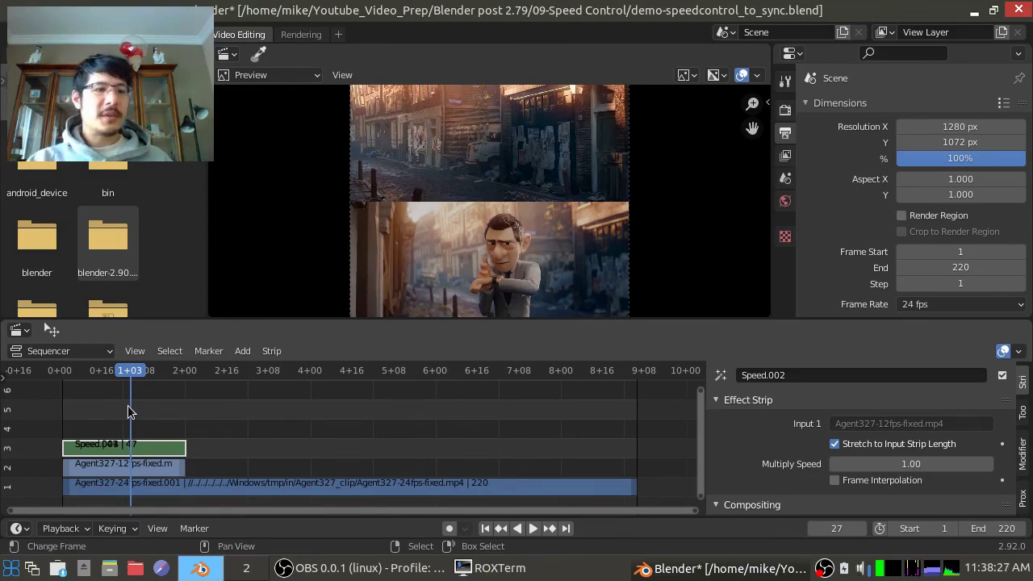